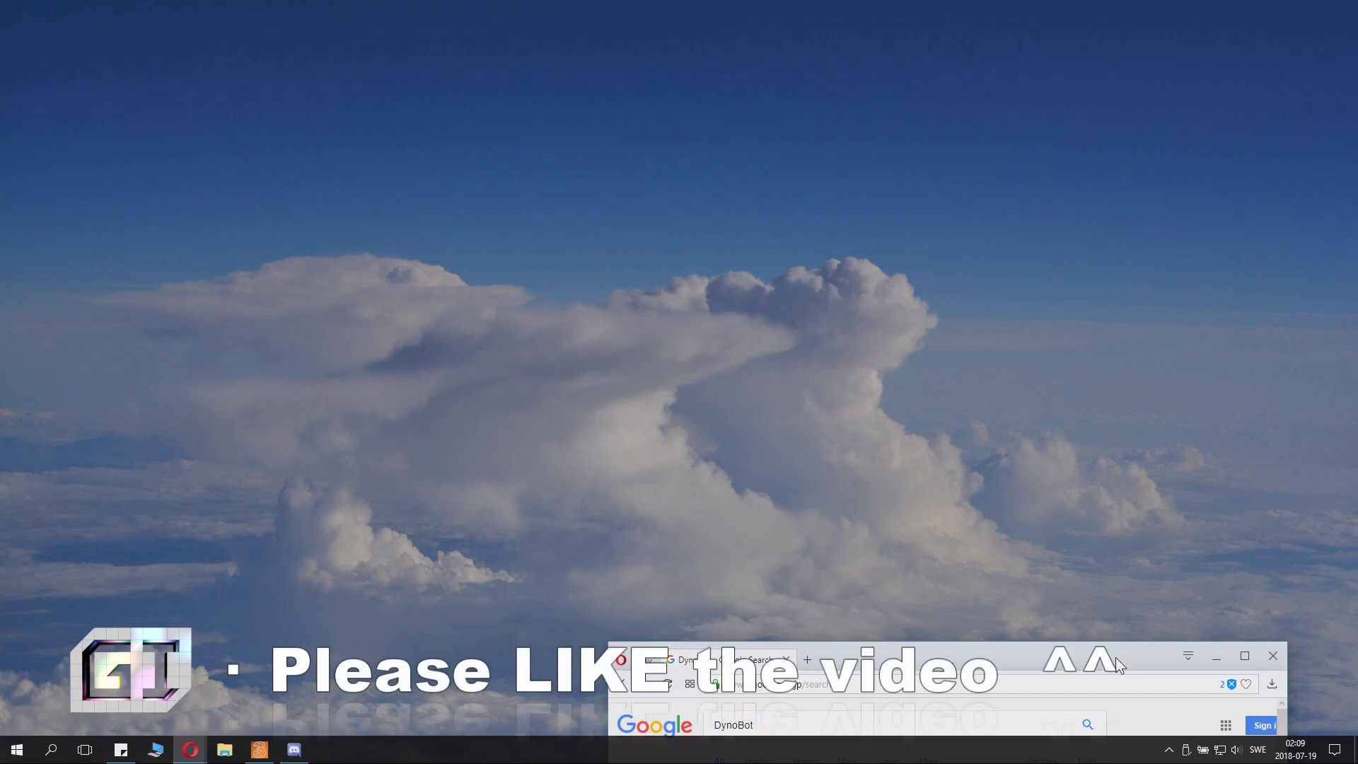
# Open the Dyno Discord Bot home page from the DynoBot search results and display it in full screen.
pyautogui.moveTo(1116, 658); pyautogui.dragTo(910, 180)
pyautogui.click(638, 257)
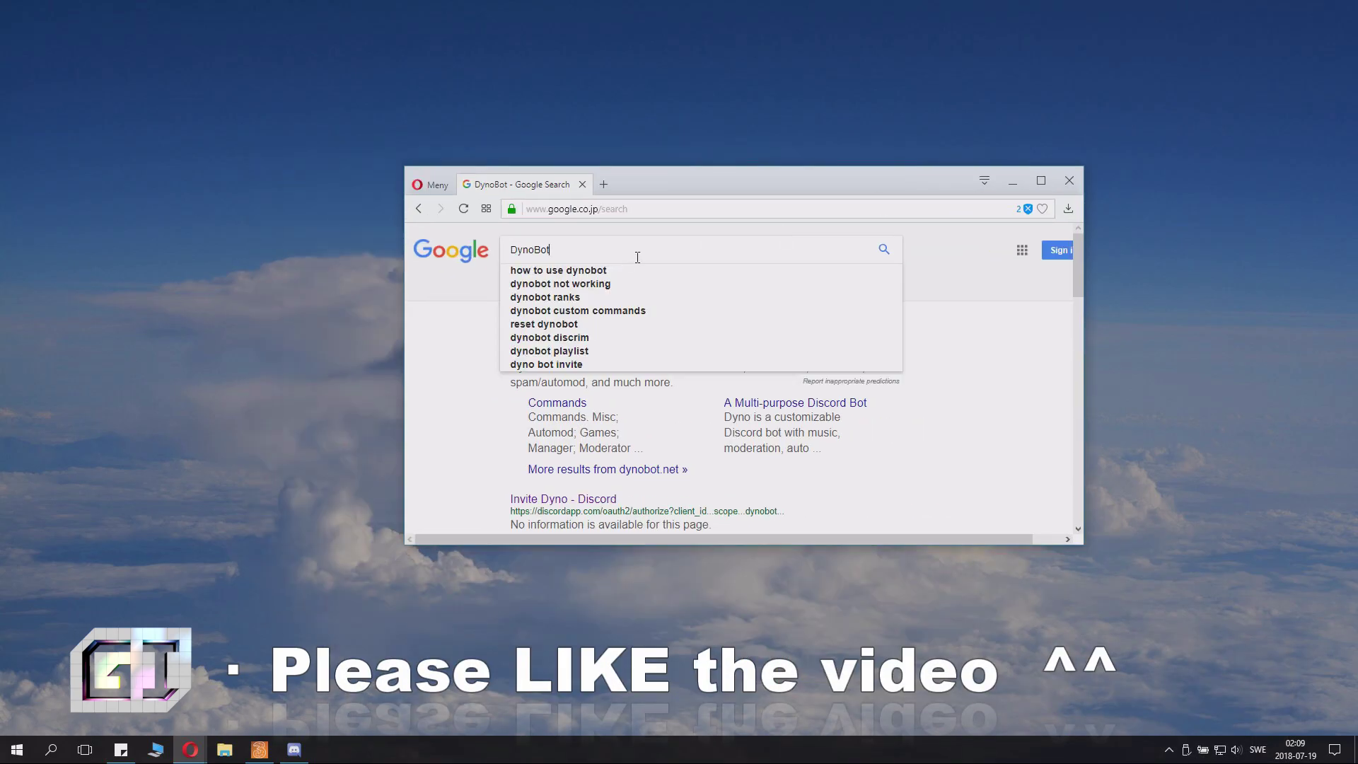
pyautogui.click(1003, 364)
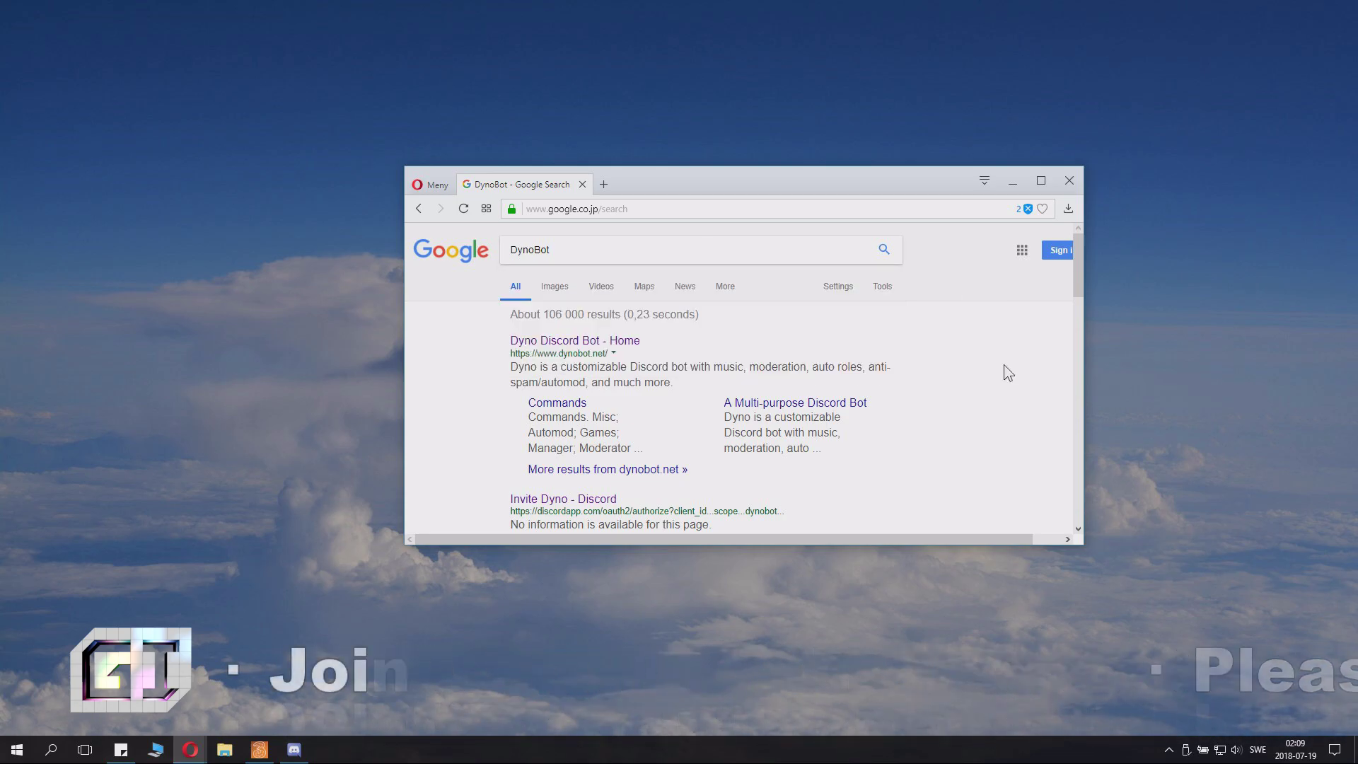
pyautogui.click(559, 340)
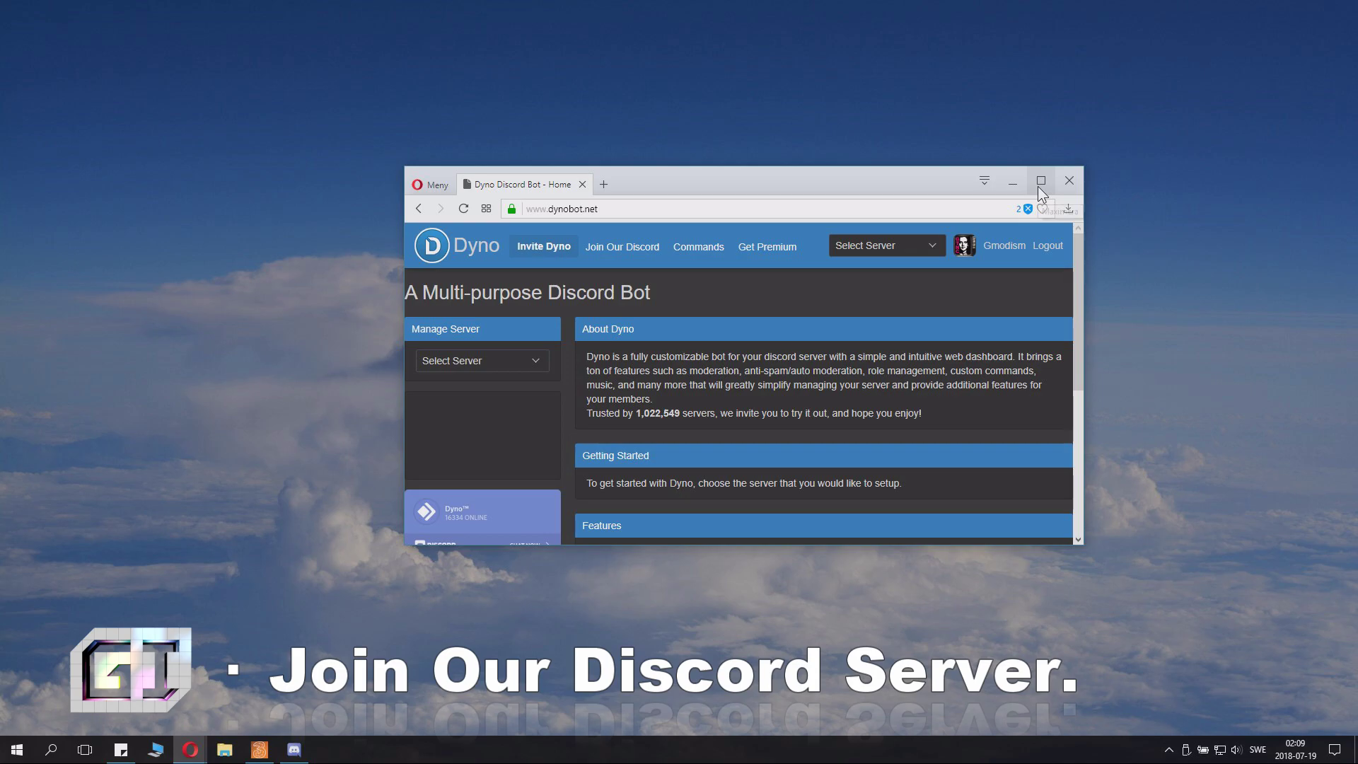
pyautogui.press('F11')
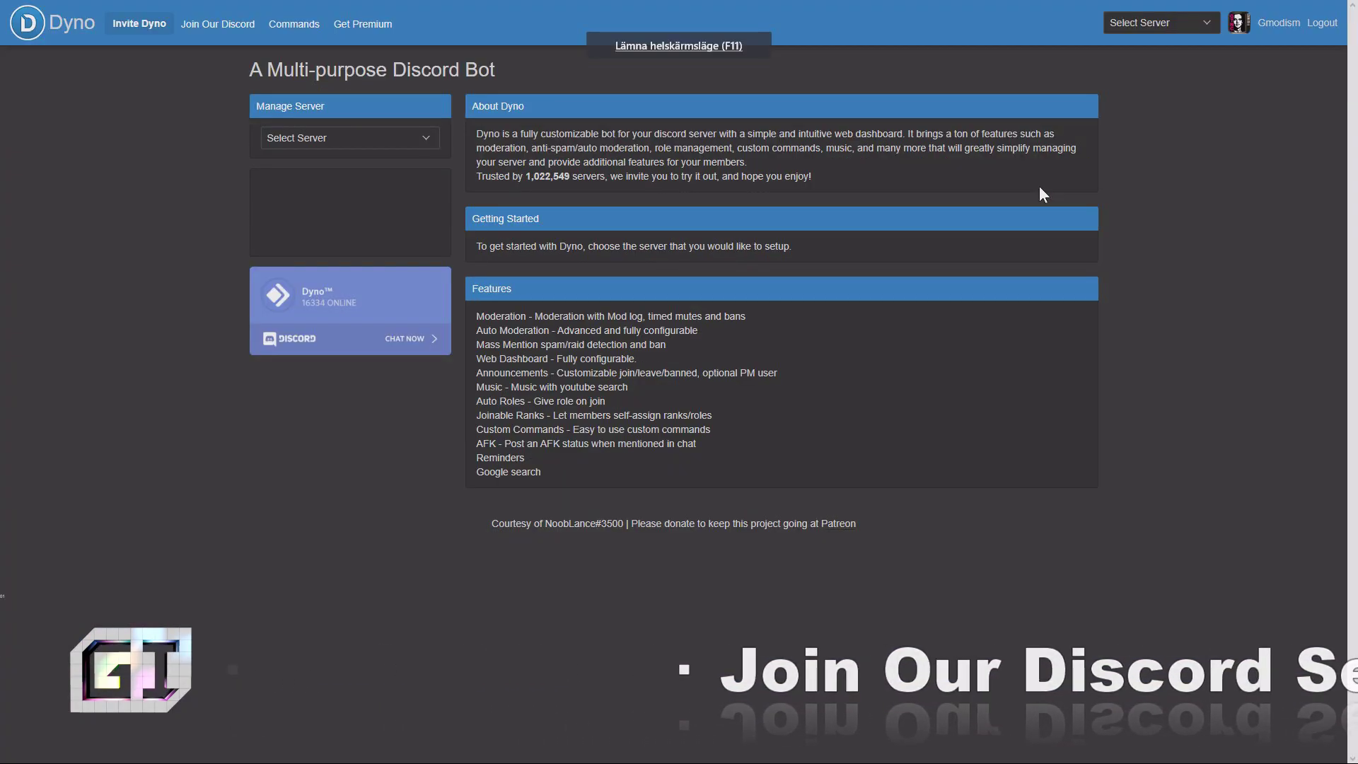
# Choose the StarMade: Empires server for Dyno and authorize the bot there with all preselected permissions.
pyautogui.click(1185, 28)
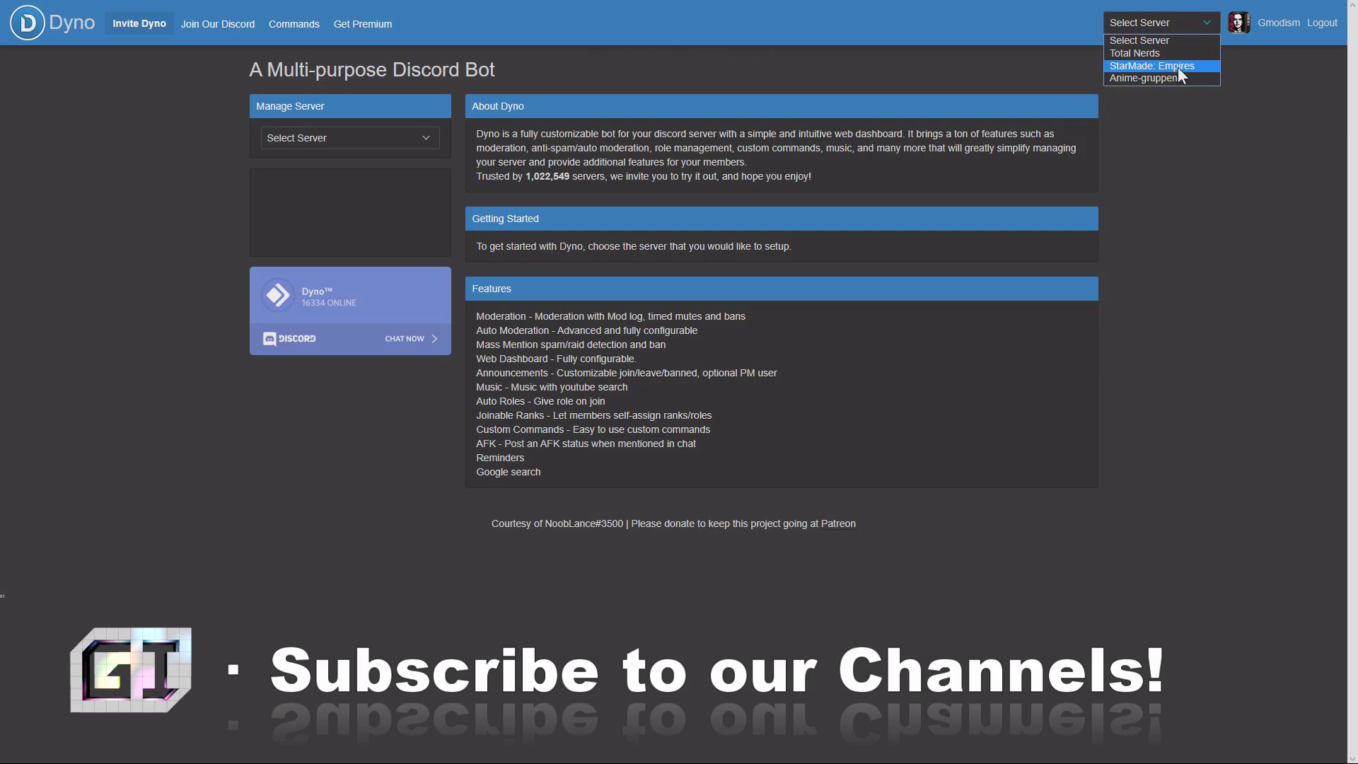
pyautogui.click(1153, 53)
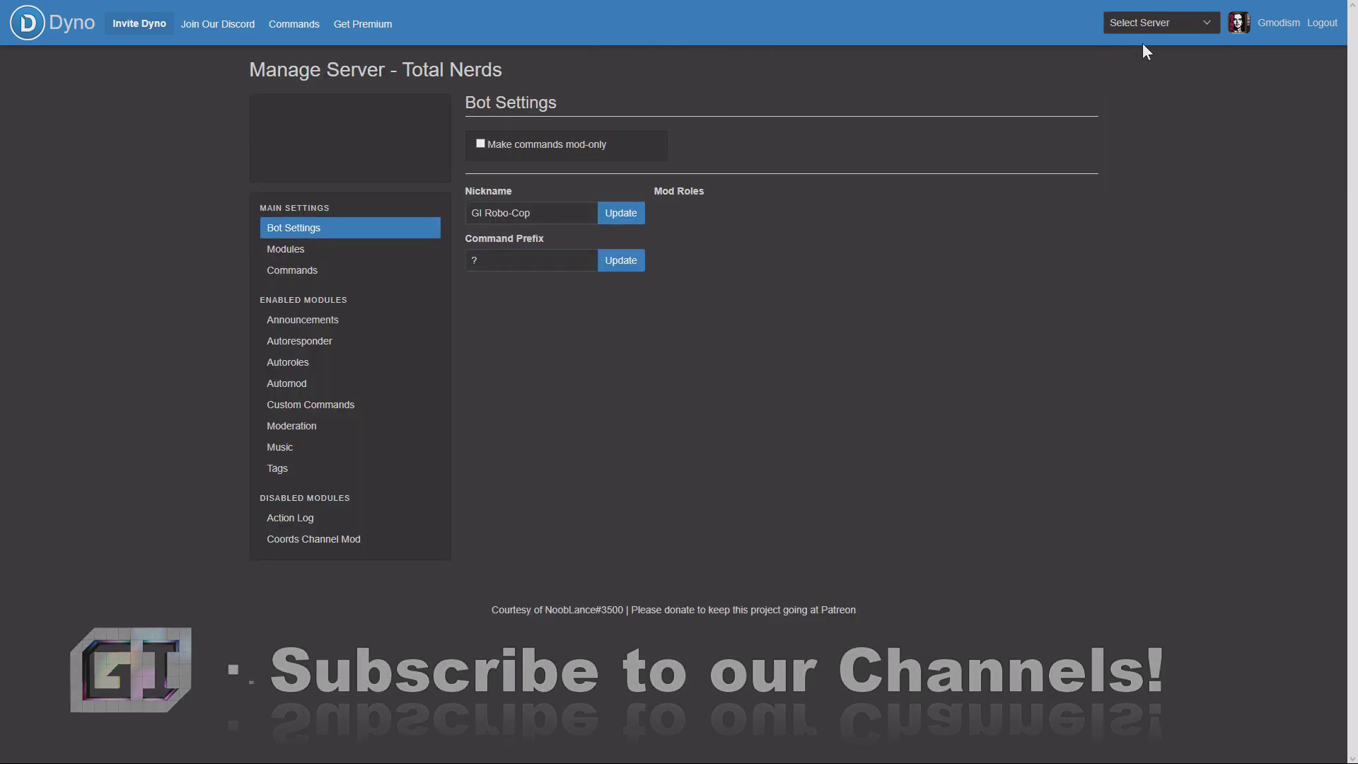
pyautogui.click(1149, 26)
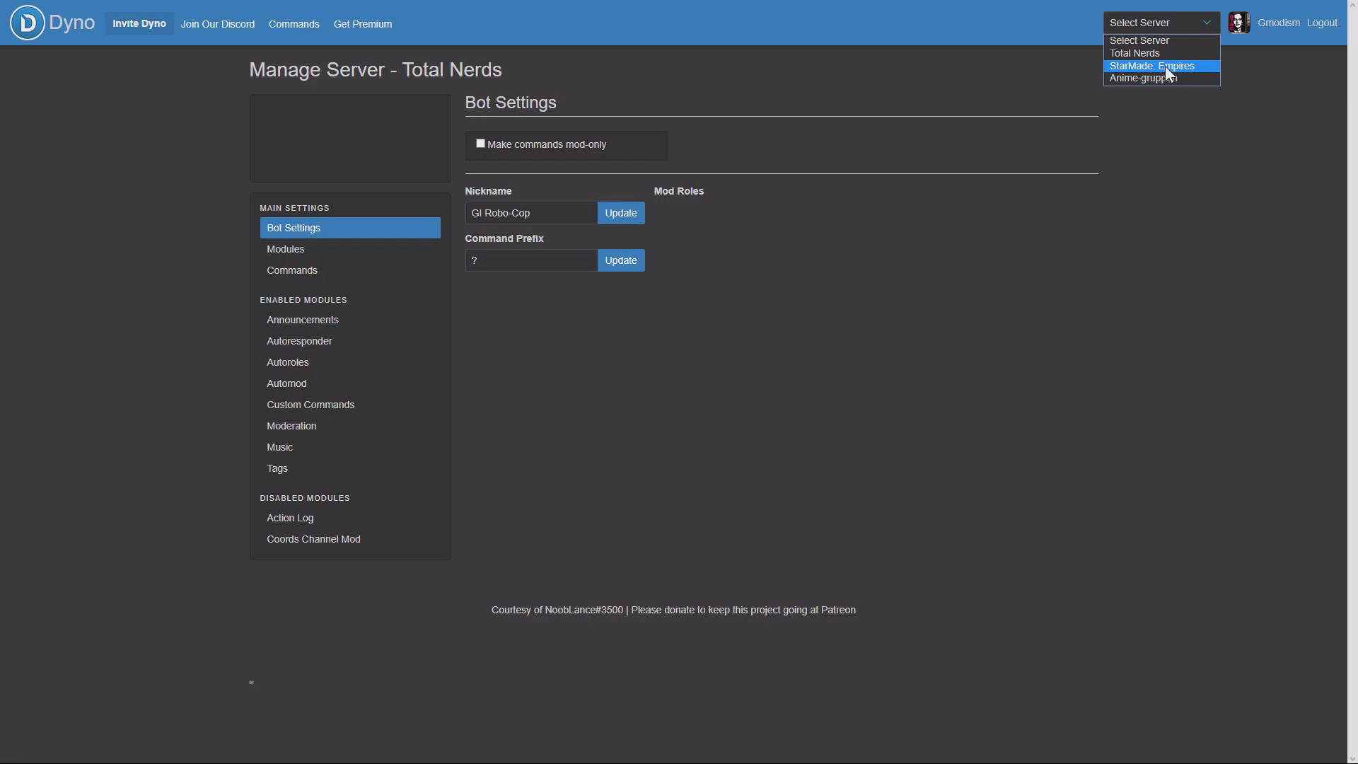
pyautogui.click(1165, 66)
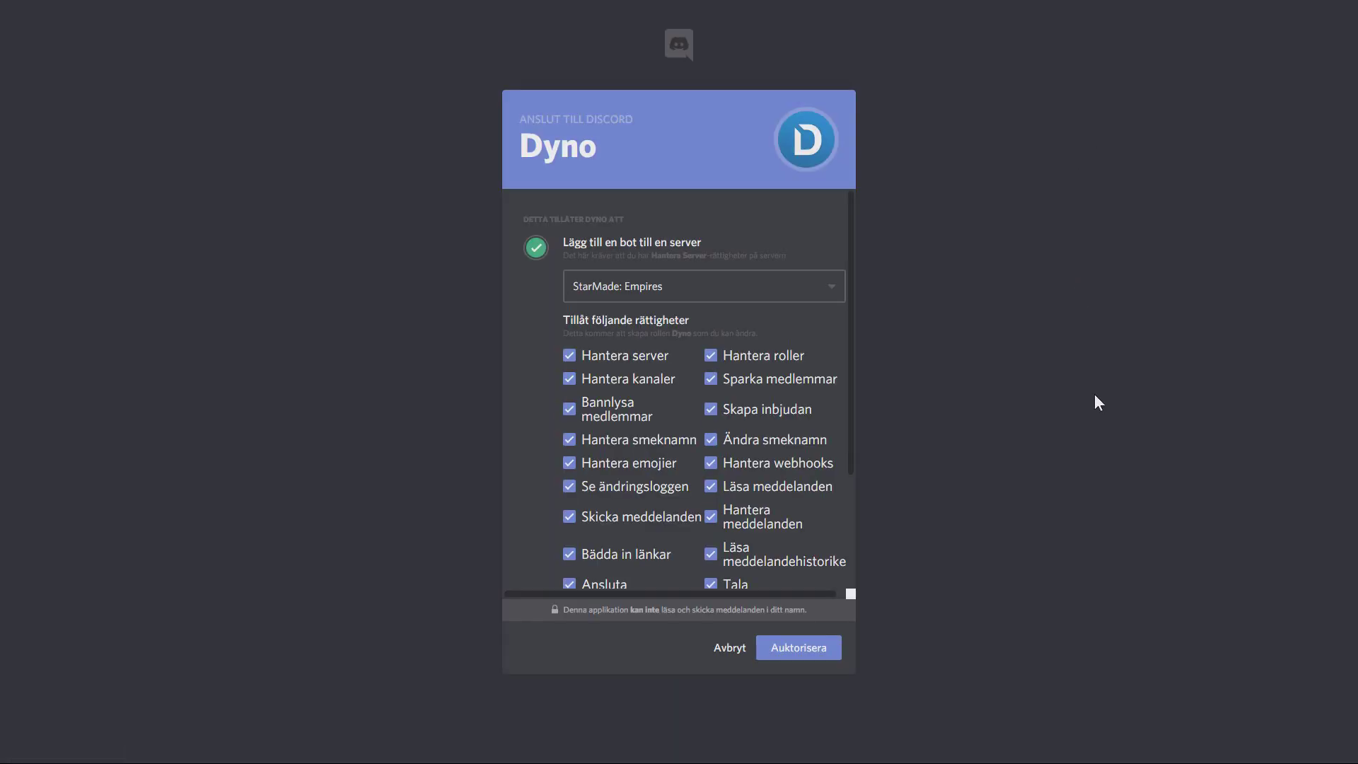
pyautogui.scroll(-2, 756, 484)
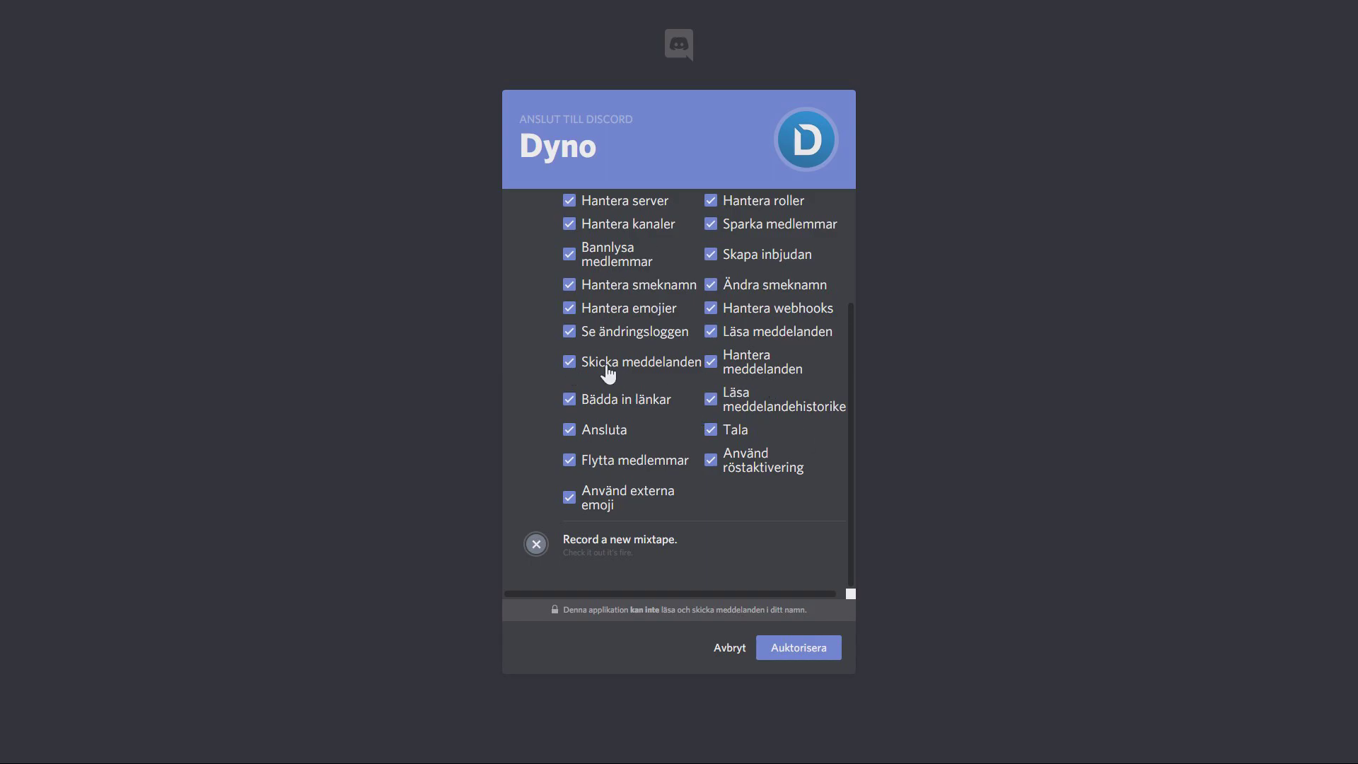
pyautogui.scroll(2, 647, 398)
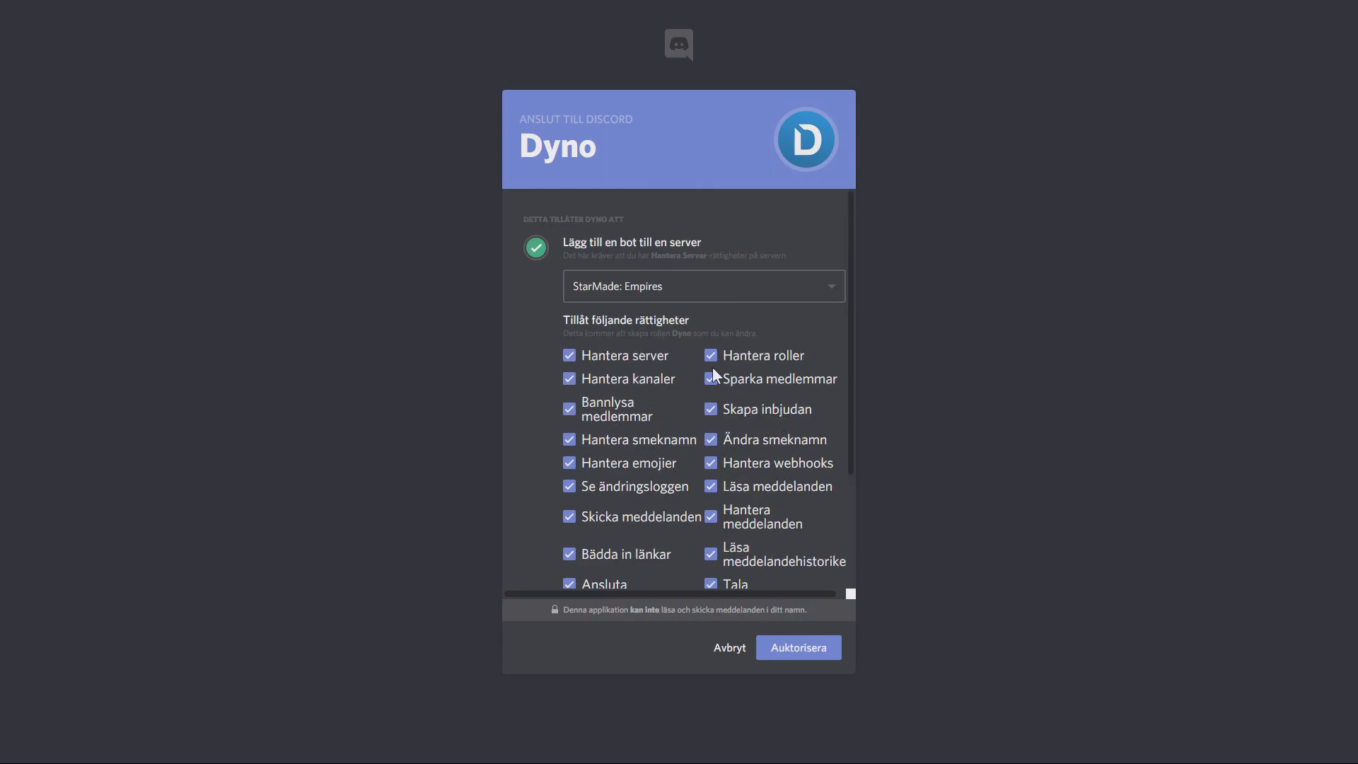
pyautogui.click(812, 652)
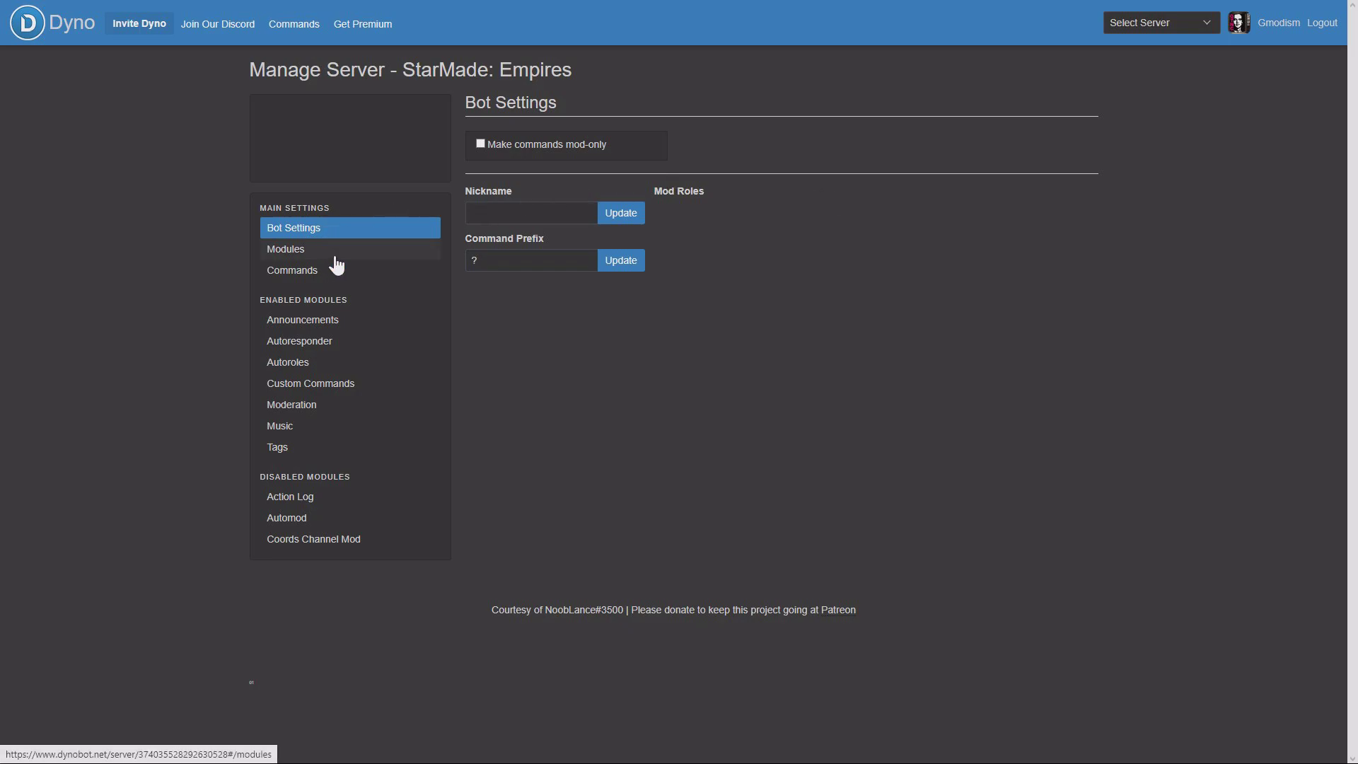
# Set the bot's nickname to "Empires Intergalactic Police" for the StarMade: Empires server and save it.
pyautogui.click(513, 215)
pyautogui.write('Empires Police')
pyautogui.write('Intergalac')
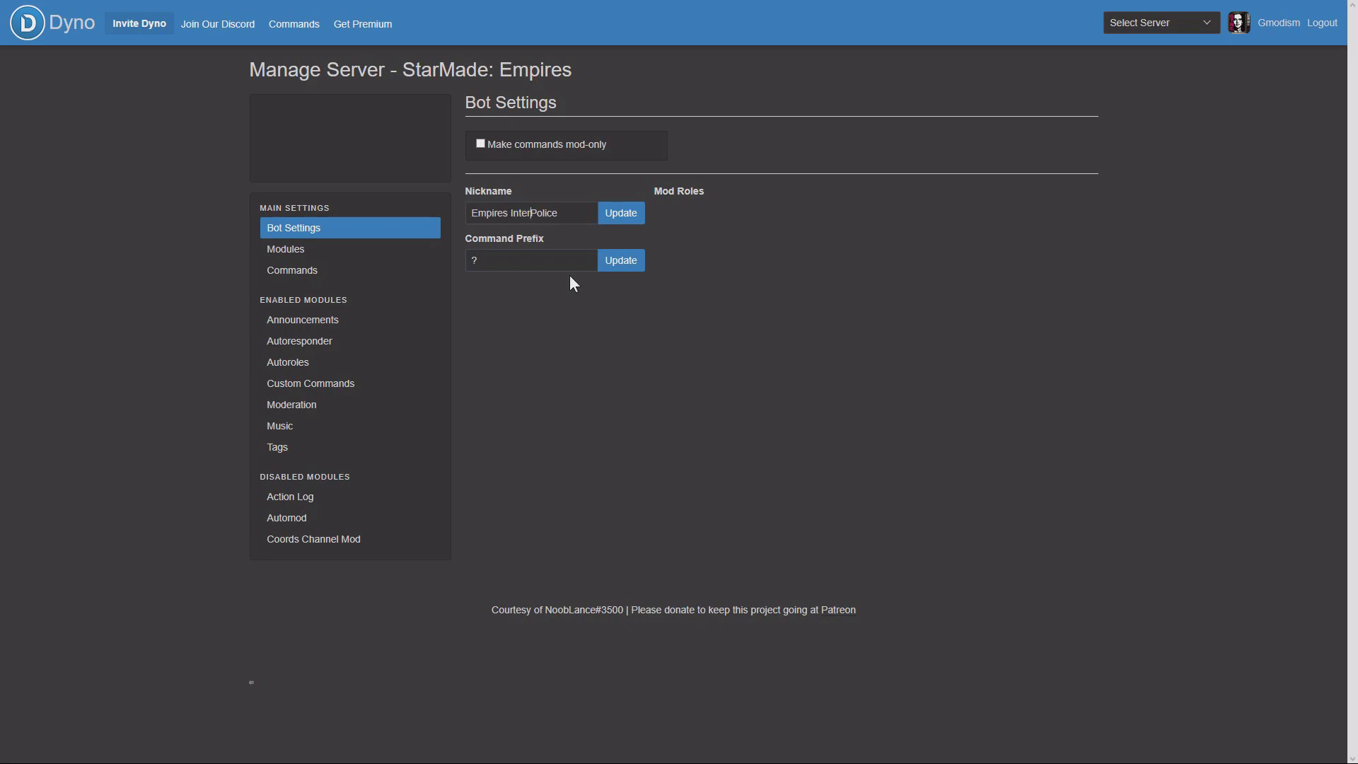
pyautogui.write('tic')
pyautogui.click(630, 225)
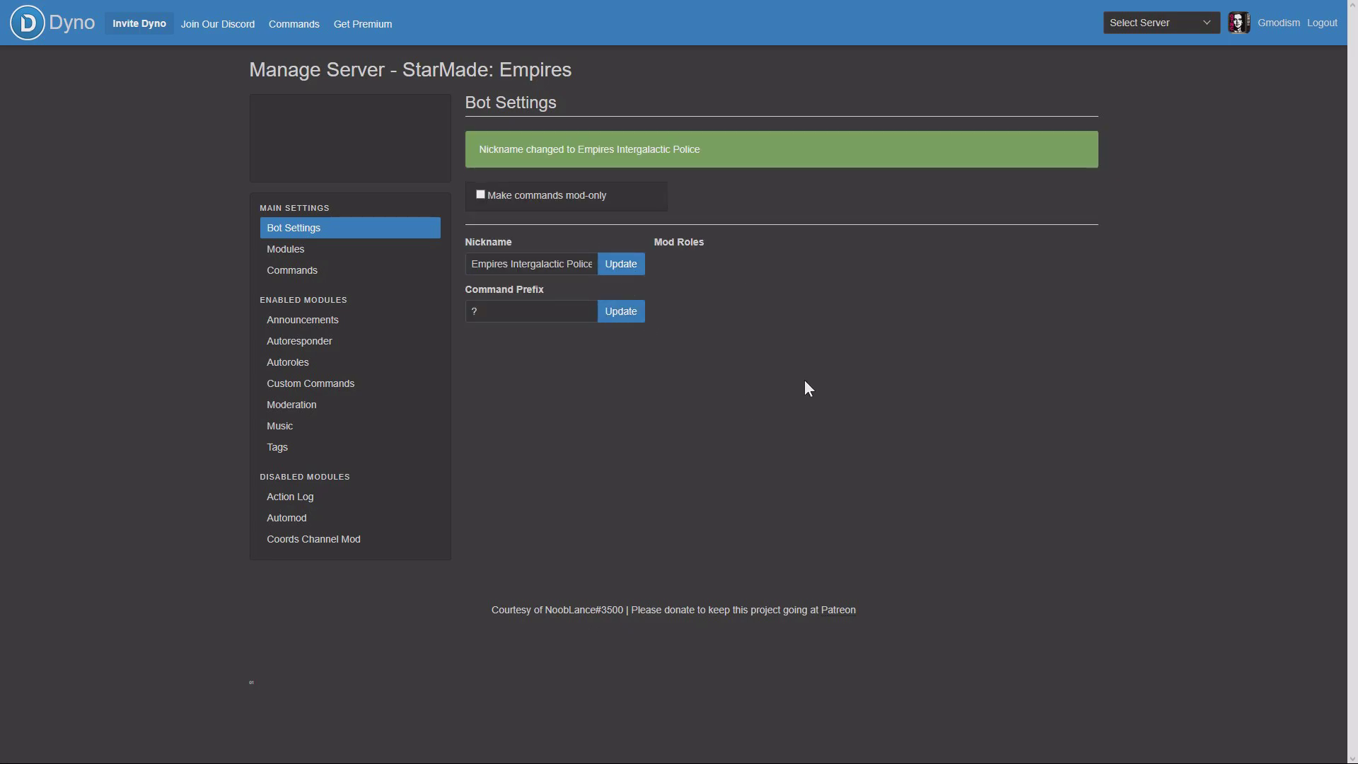
# Switch to Discord to check the bot in the StarMade: Empires member list, and return to the full-screen Dyno dashboard.
pyautogui.press('F11')
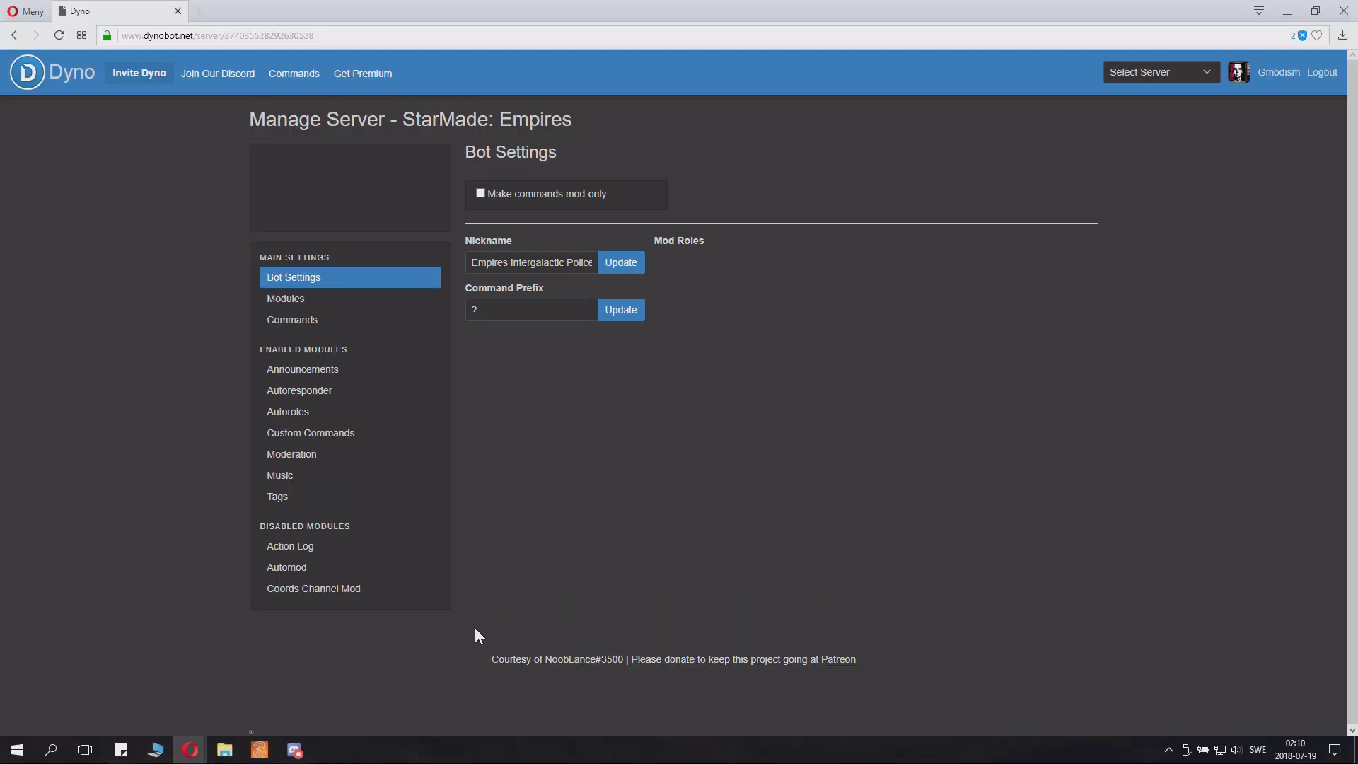
pyautogui.click(295, 752)
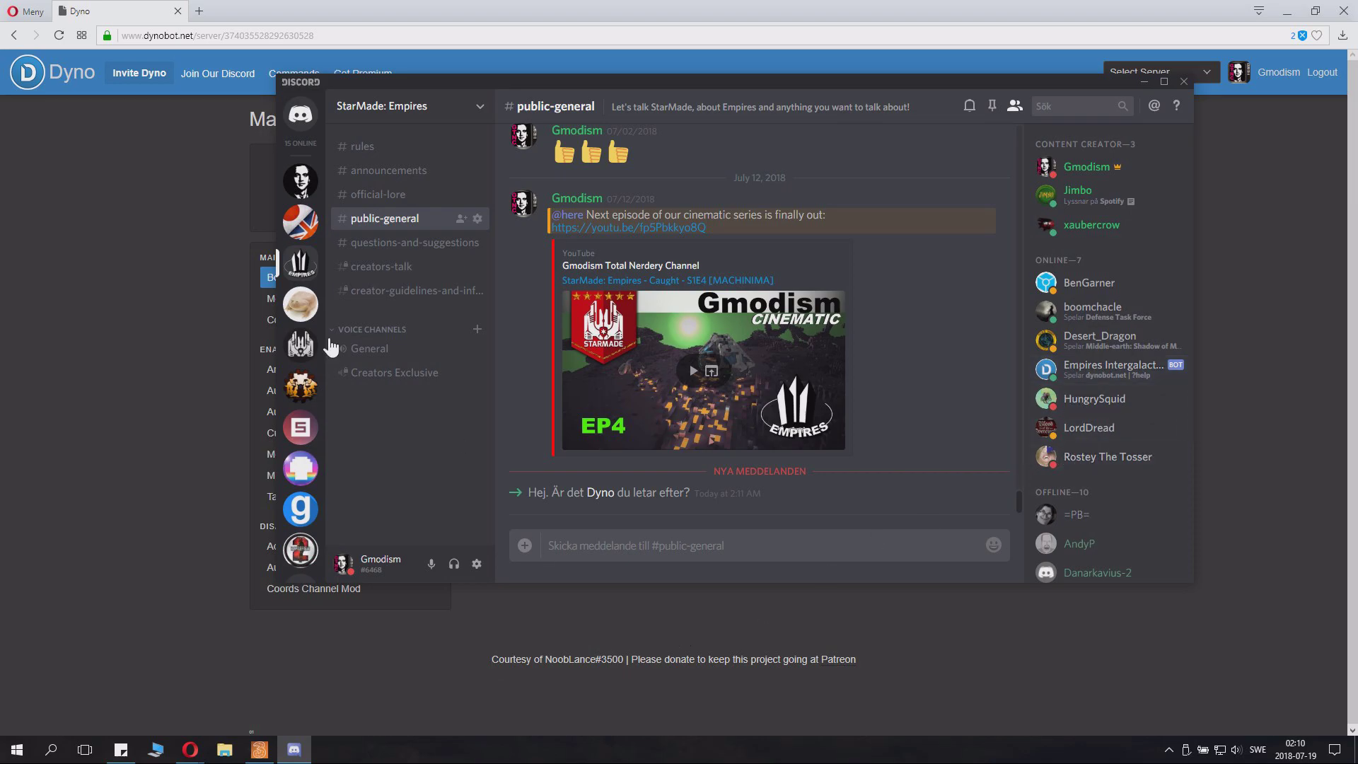
pyautogui.click(447, 8)
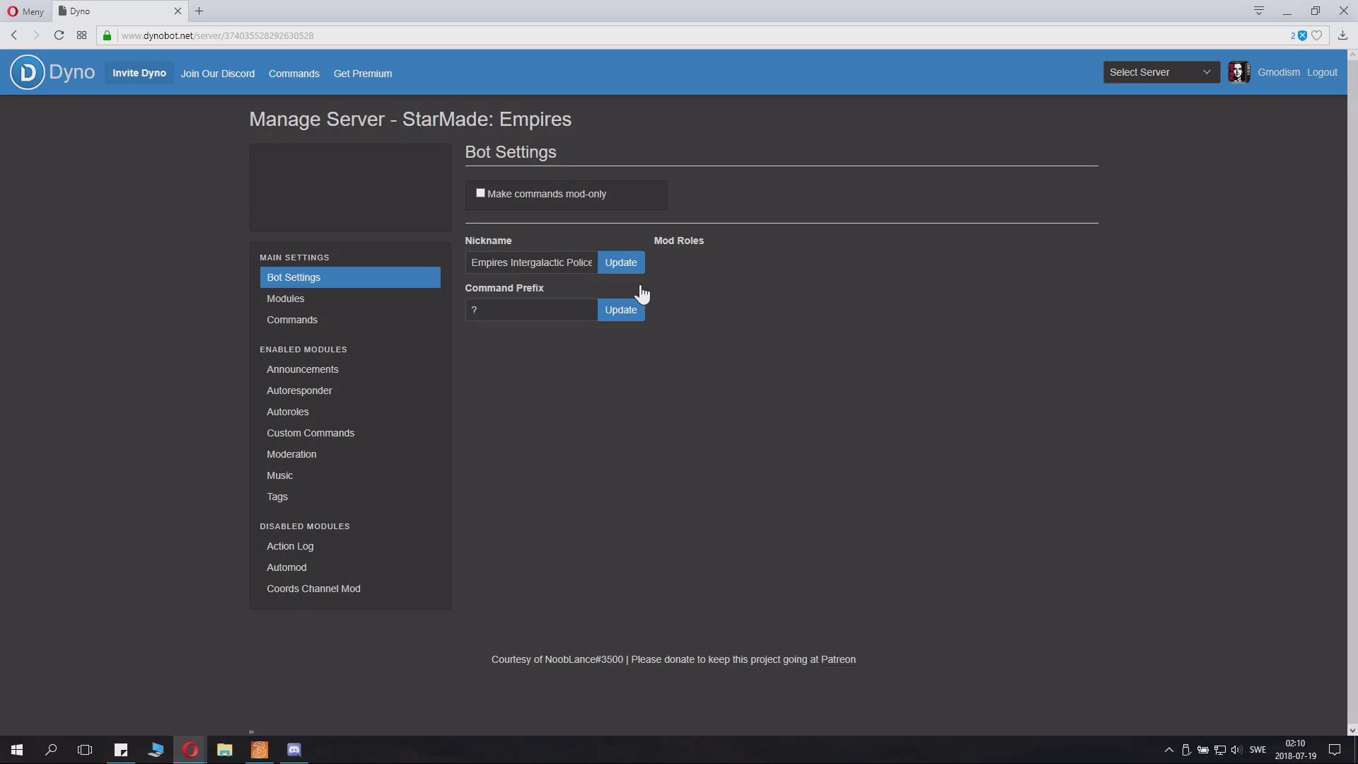
pyautogui.press('F11')
# Enable the Automod module for the StarMade: Empires server and open the Automod settings.
pyautogui.click(302, 256)
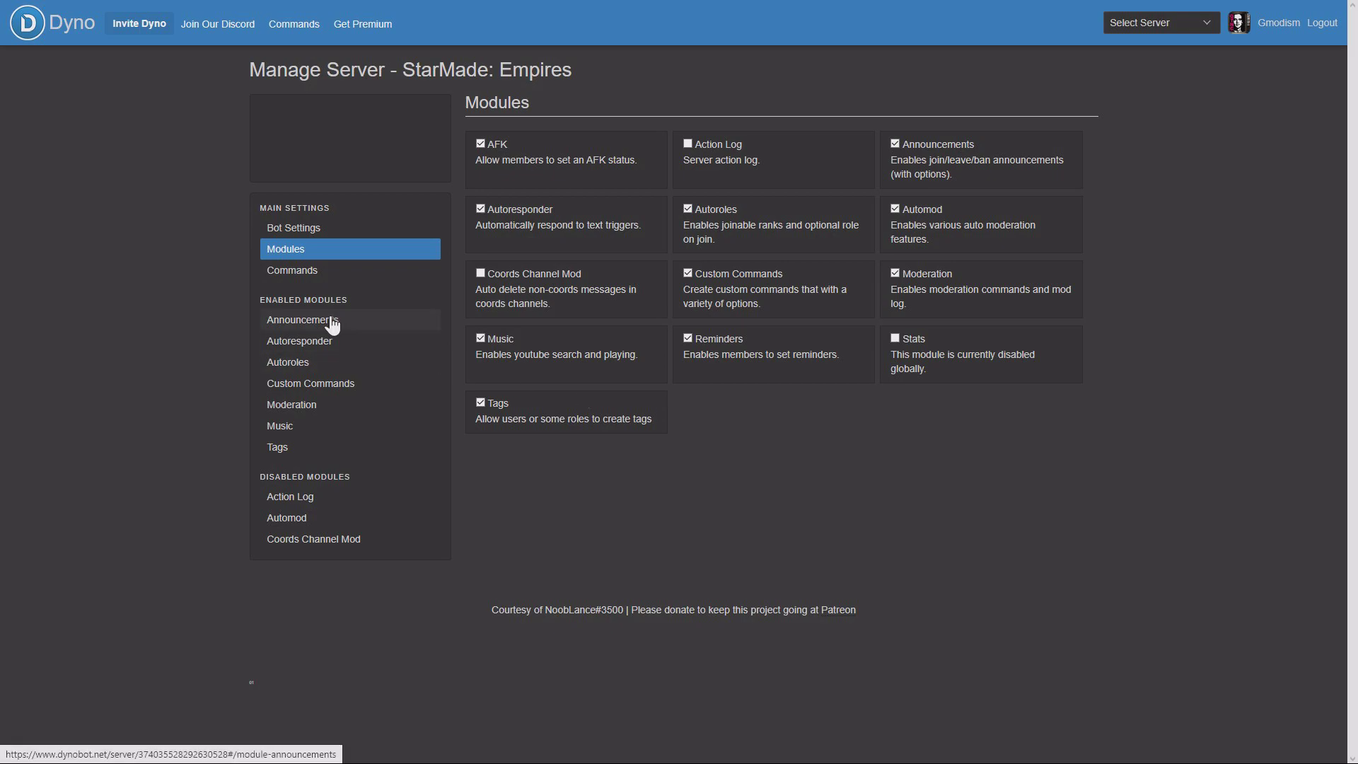
pyautogui.click(321, 405)
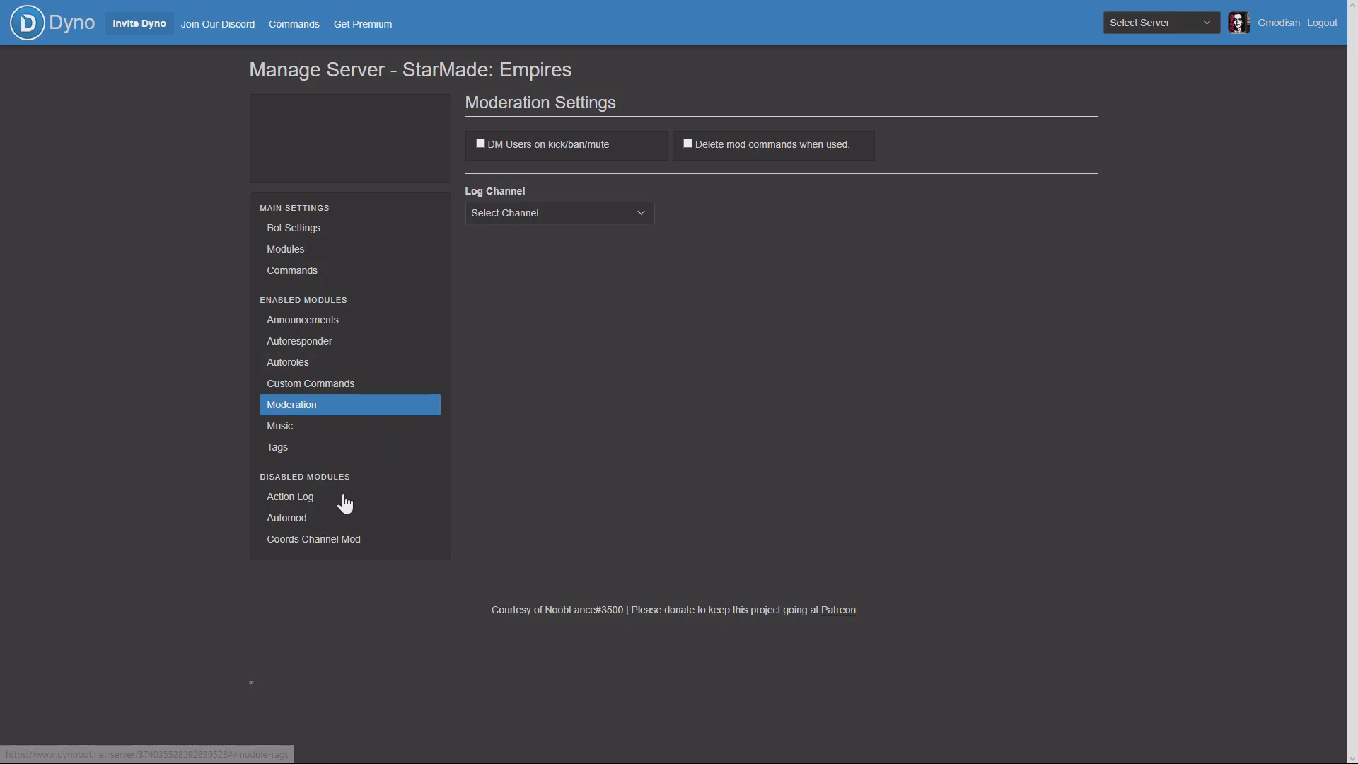
pyautogui.click(297, 521)
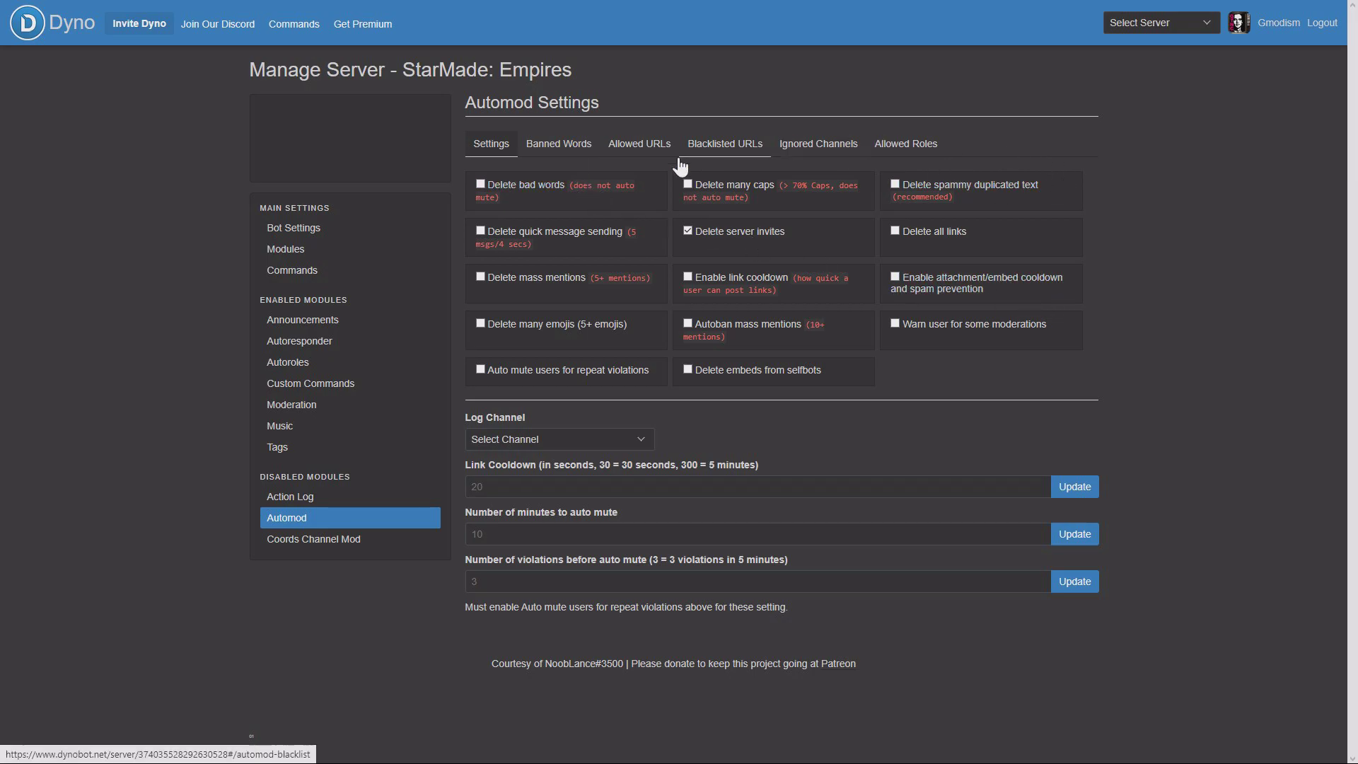
# Add the Content Creator role to Automod's allowed roles so that Automod ignores it.
pyautogui.click(908, 147)
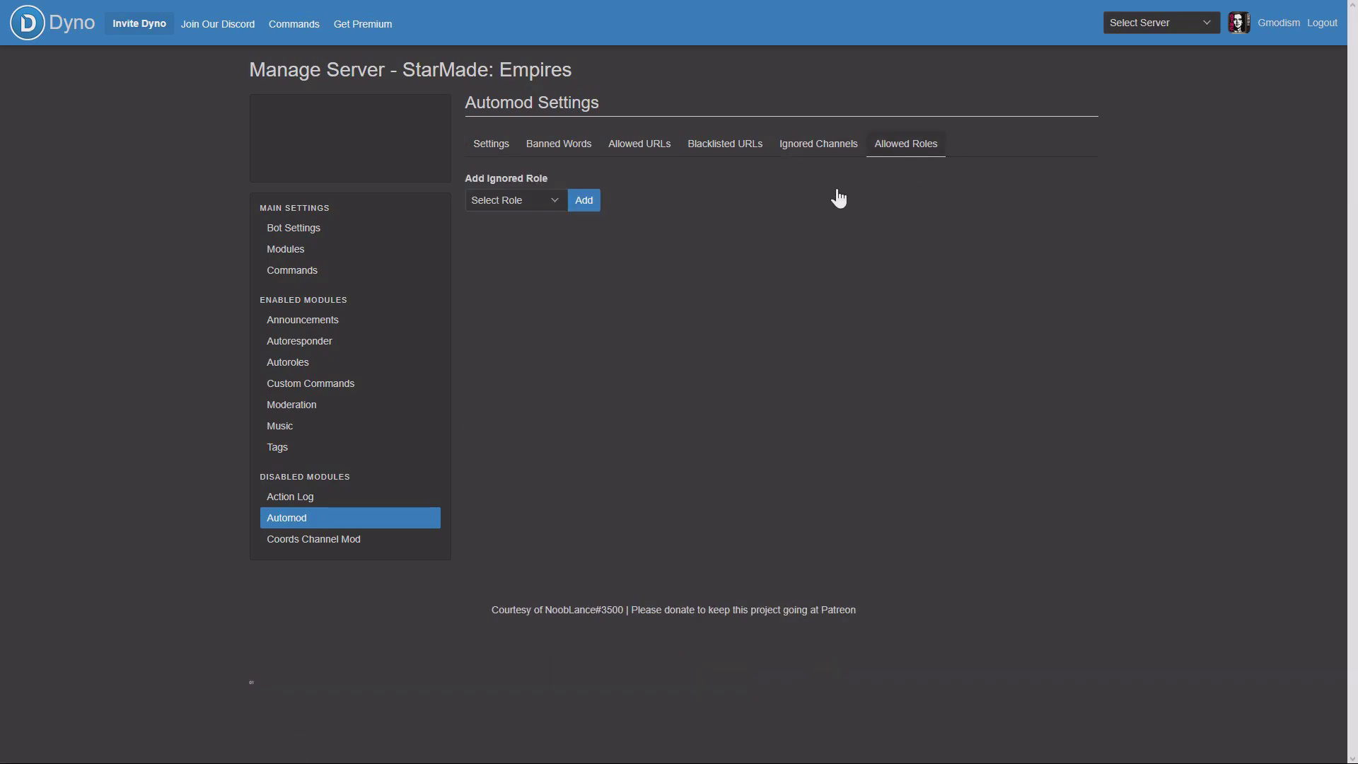
pyautogui.click(550, 202)
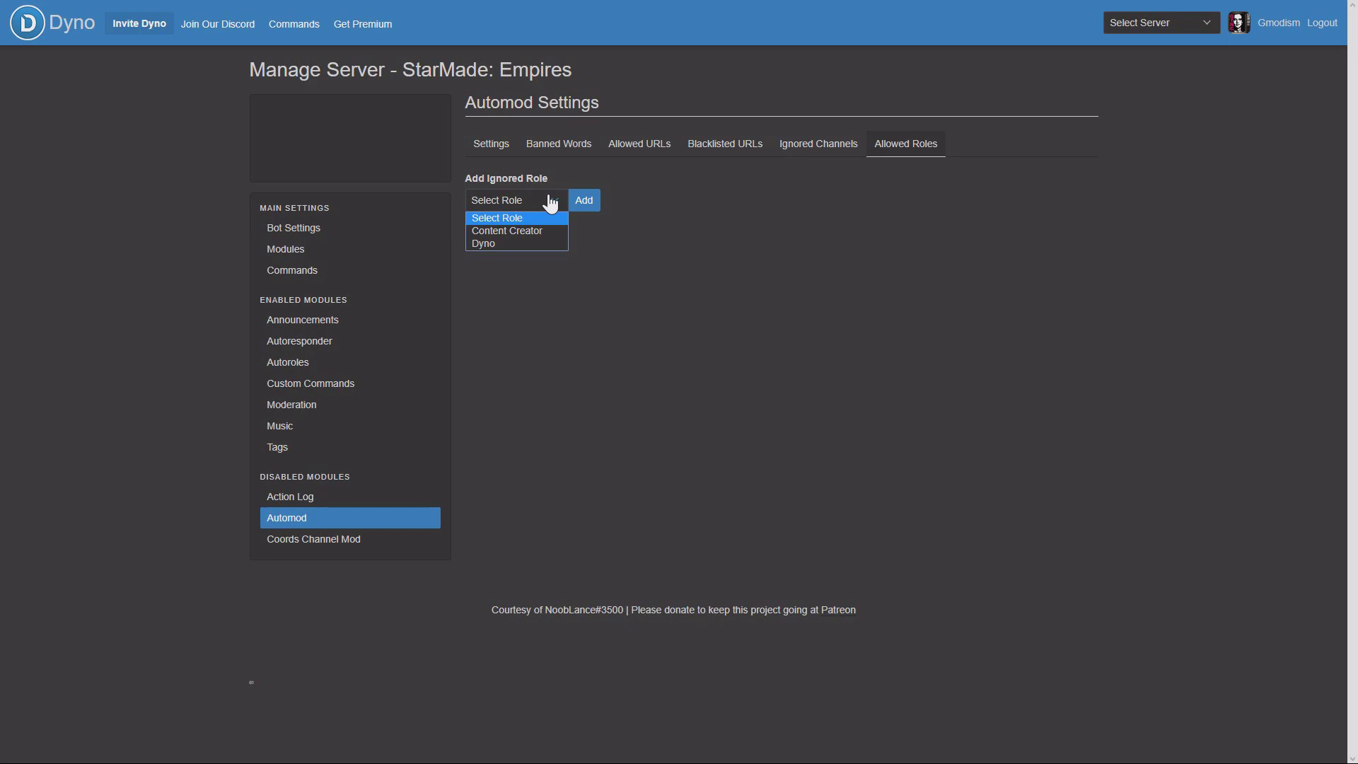
pyautogui.click(535, 230)
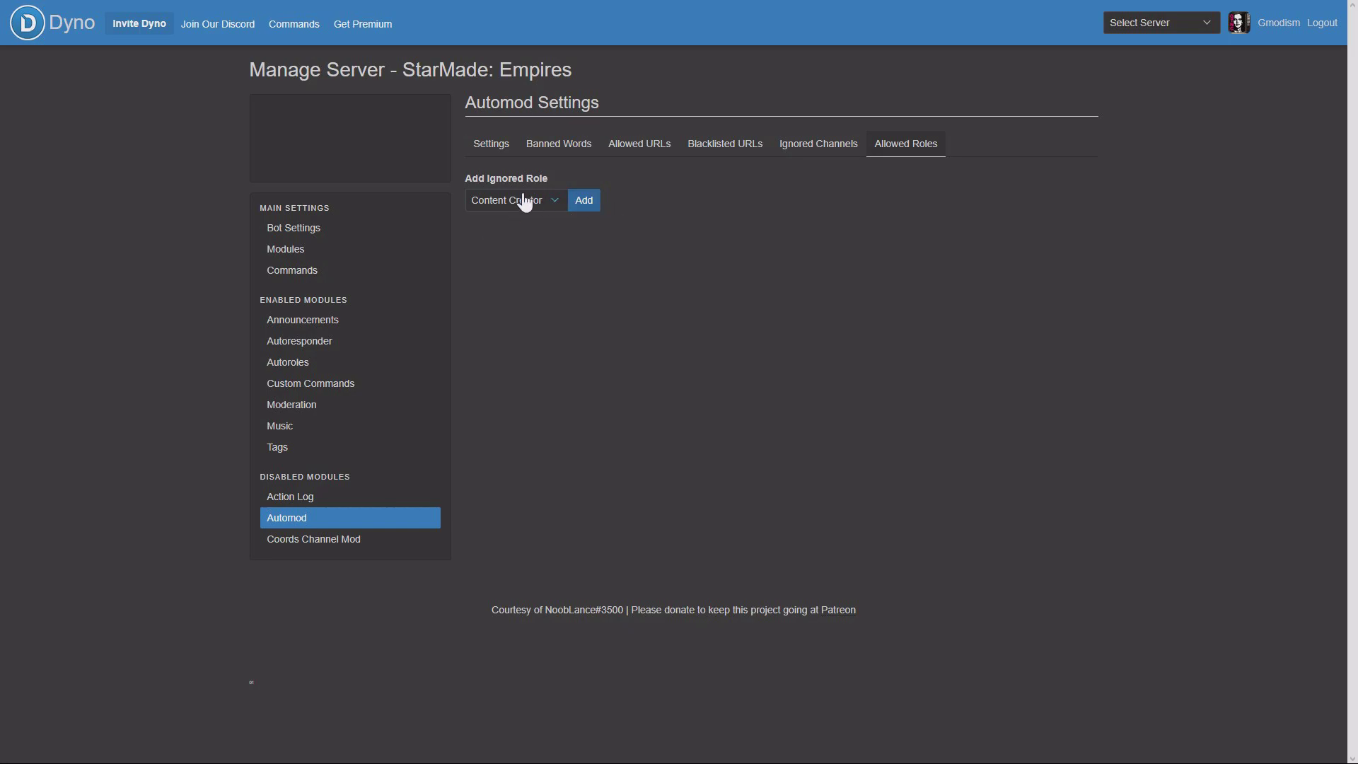
pyautogui.click(580, 202)
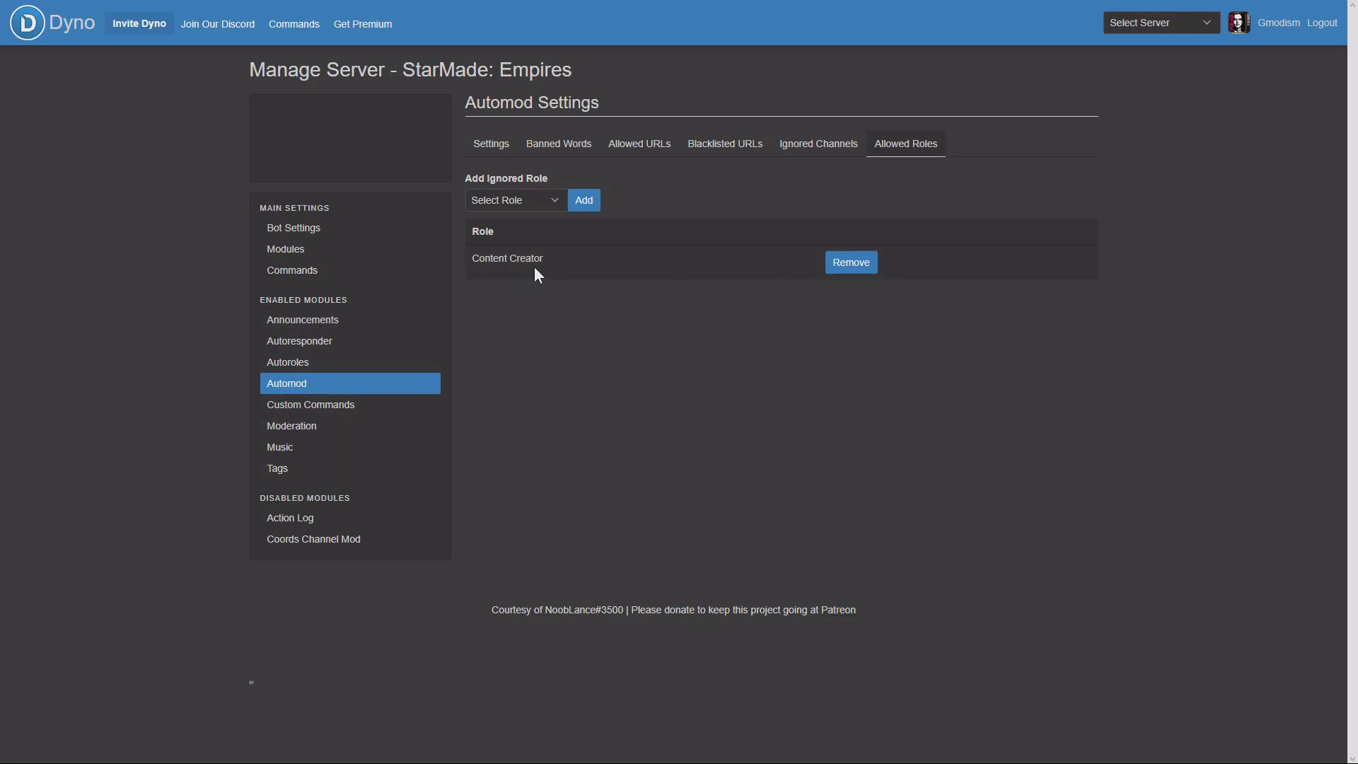
# Review Automod's ignored channels, blacklisted URLs, allowed URLs and banned words, ending on its general settings.
pyautogui.click(796, 149)
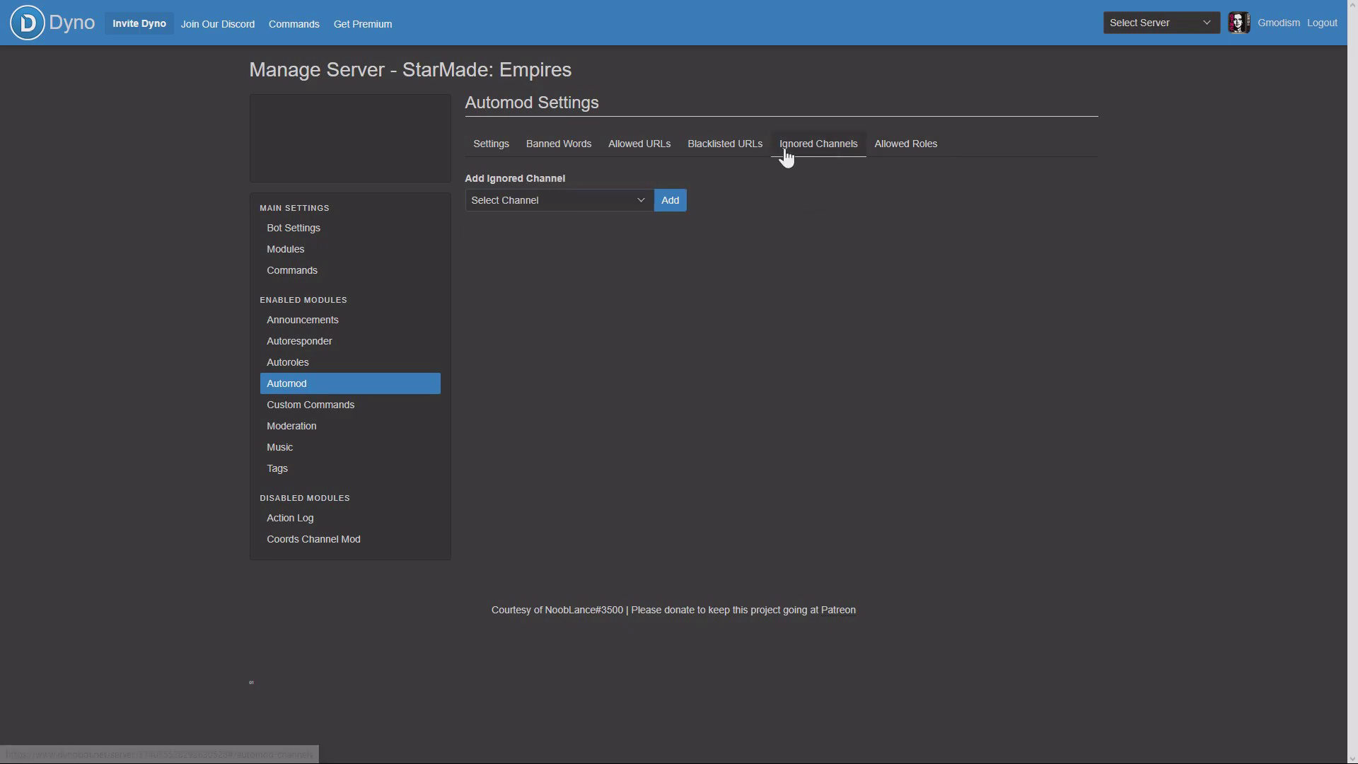
pyautogui.click(725, 150)
pyautogui.click(778, 148)
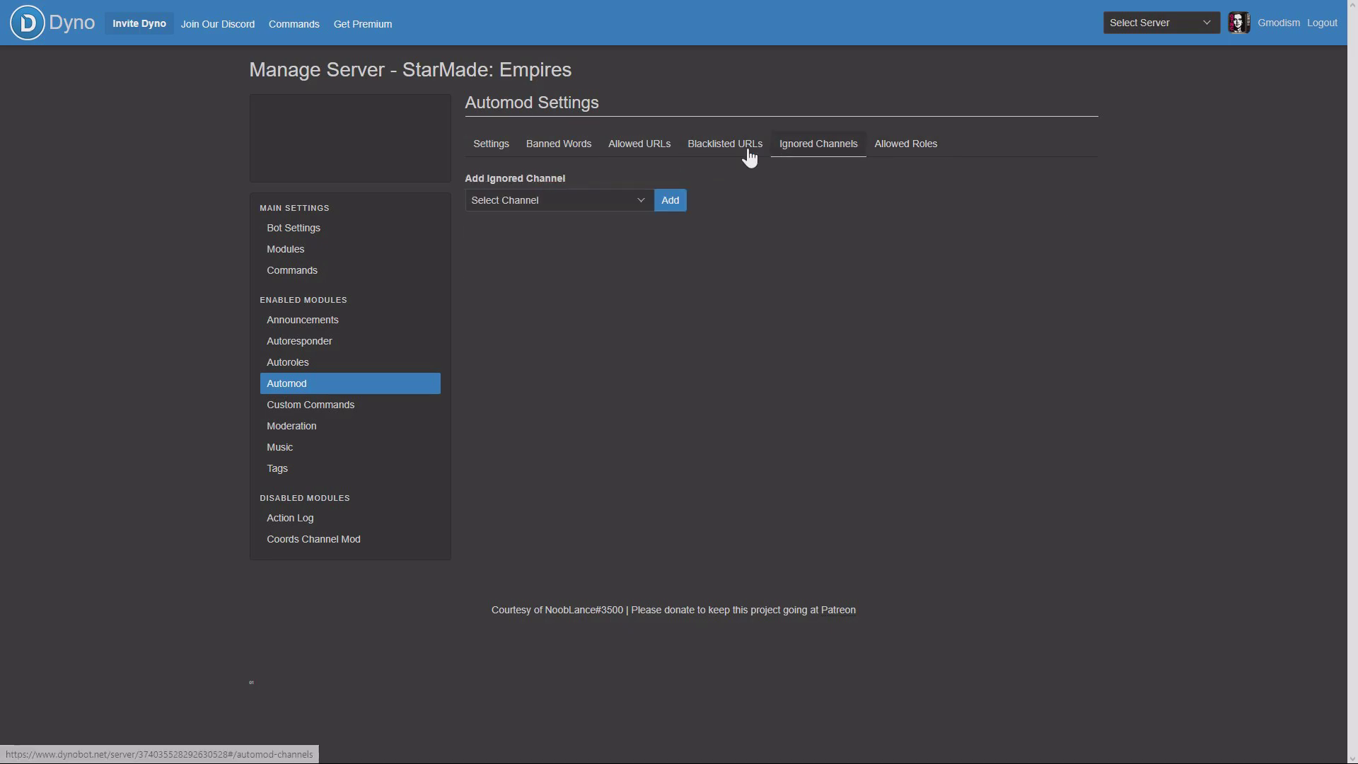
pyautogui.click(543, 205)
pyautogui.click(543, 203)
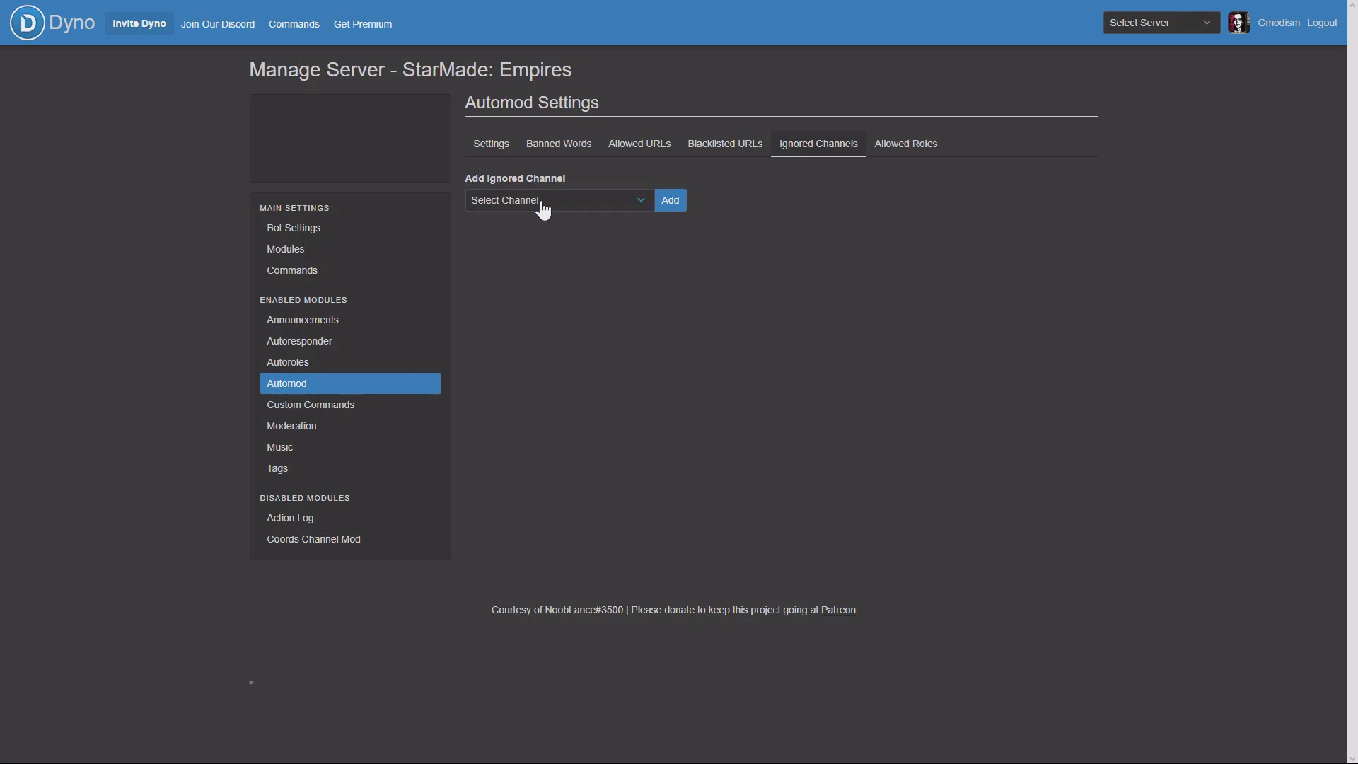
pyautogui.click(723, 150)
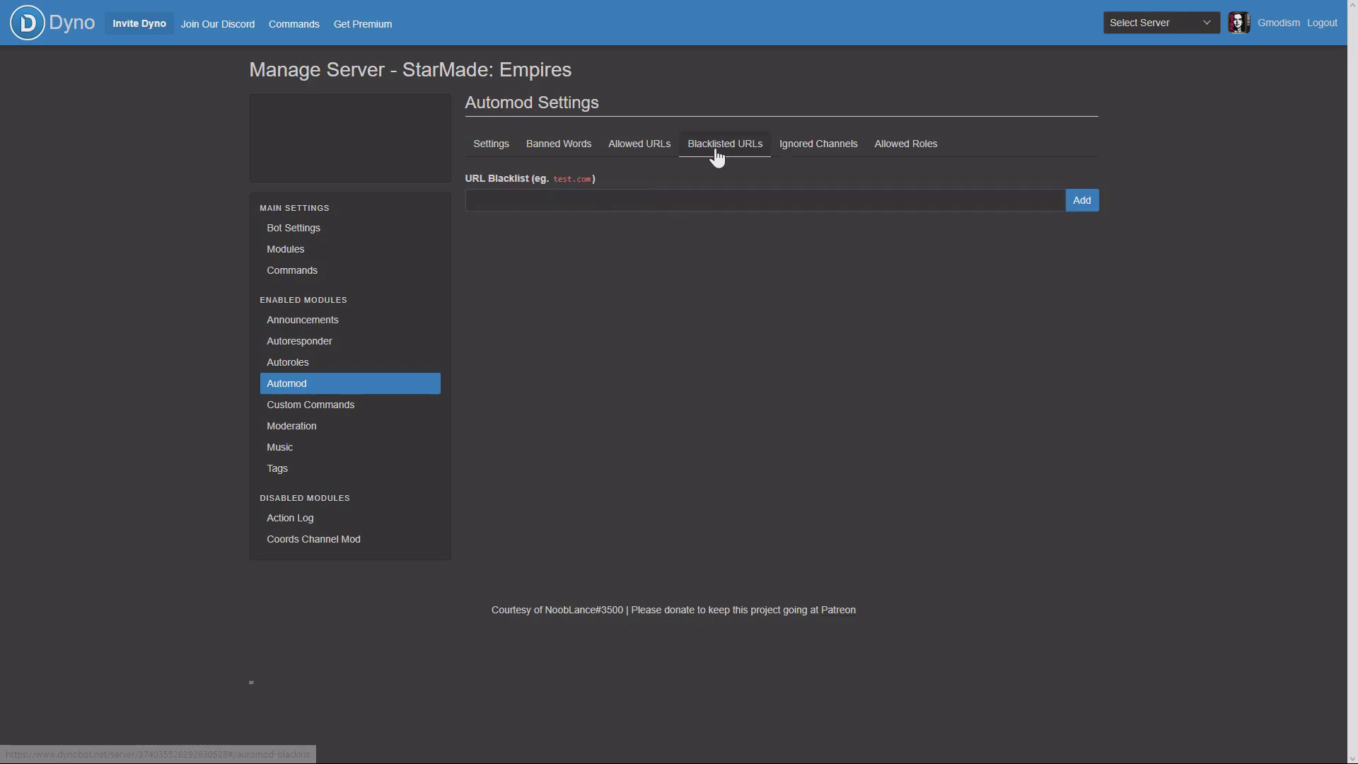
pyautogui.click(637, 156)
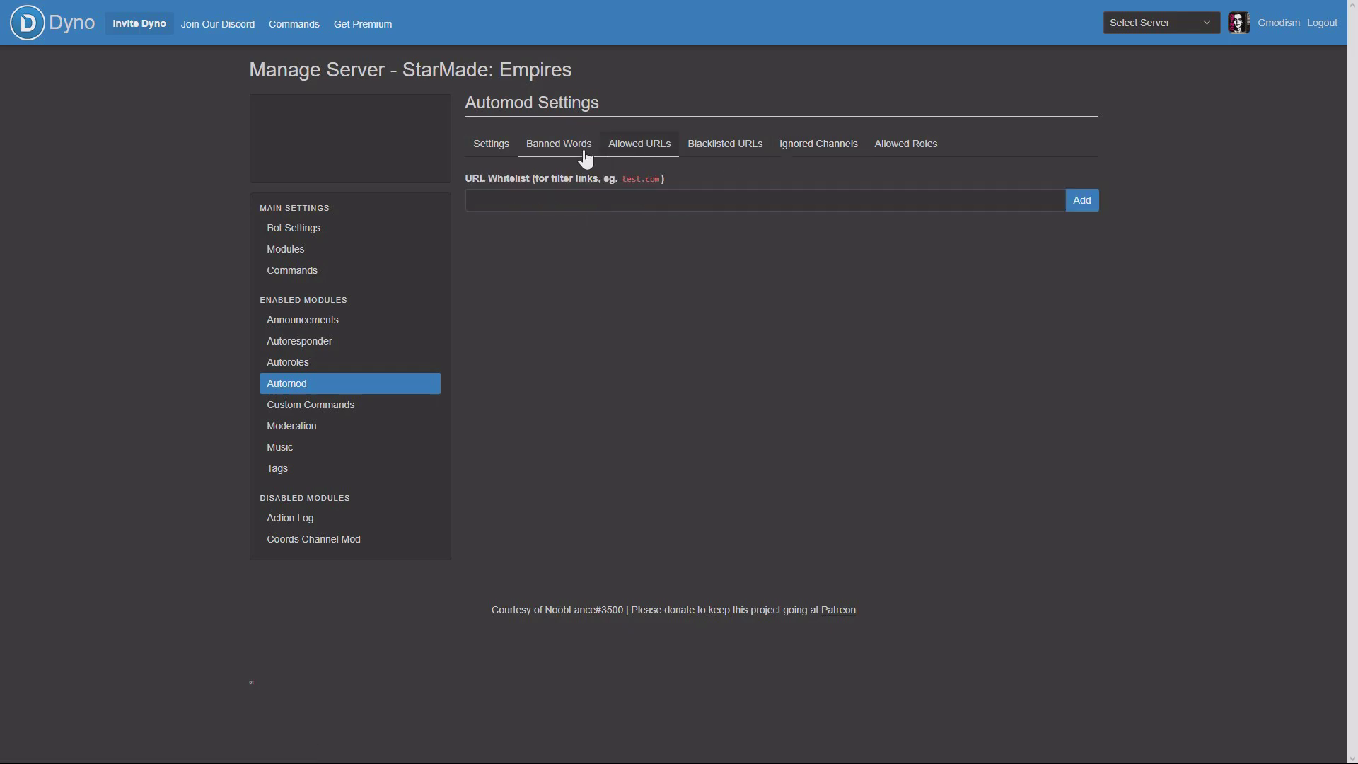
pyautogui.click(585, 157)
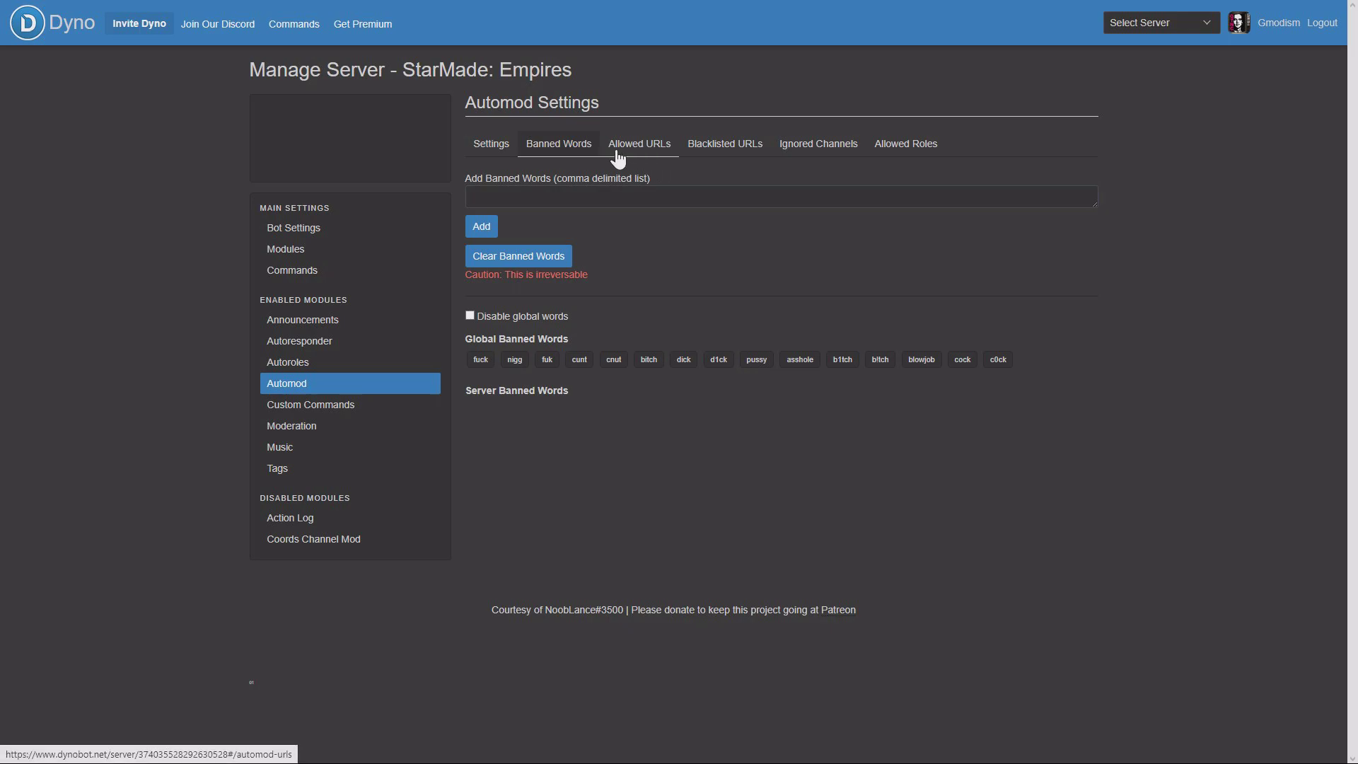
pyautogui.click(697, 154)
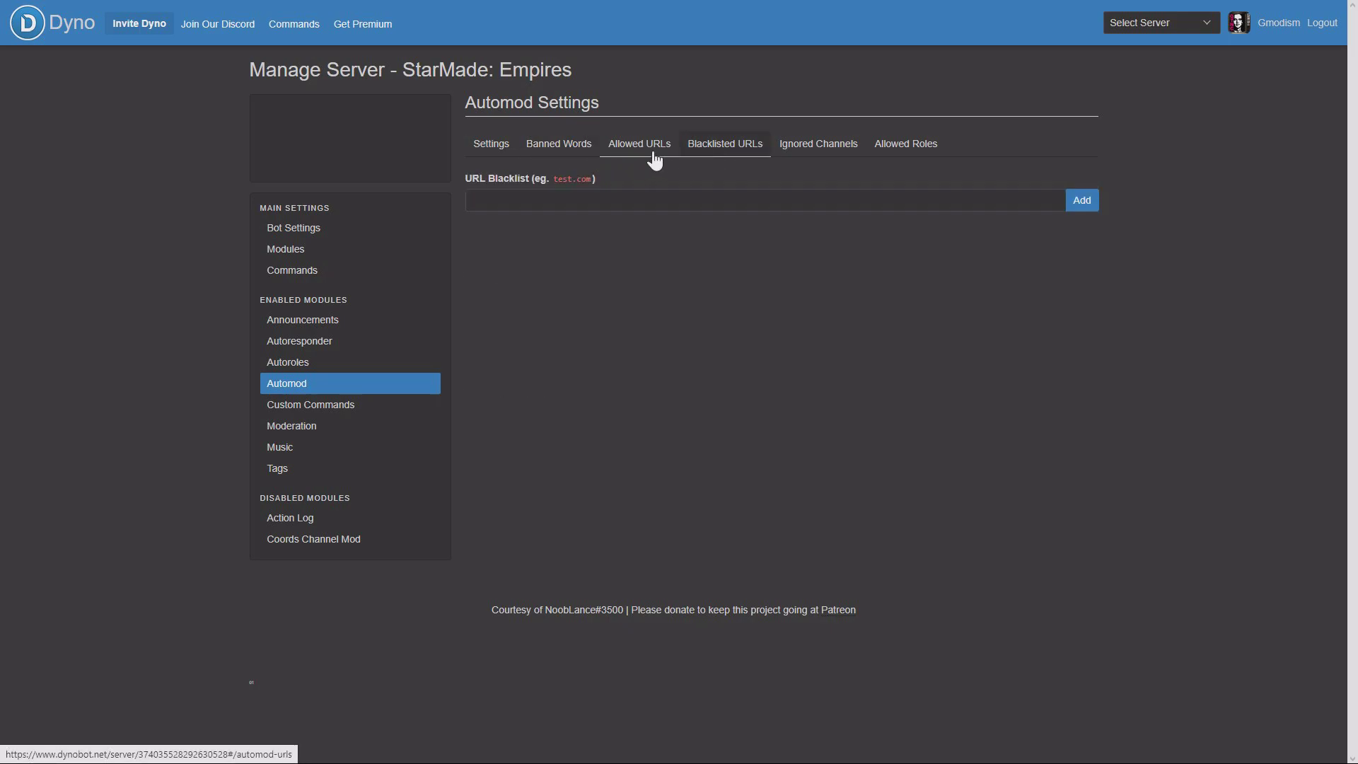
pyautogui.click(639, 152)
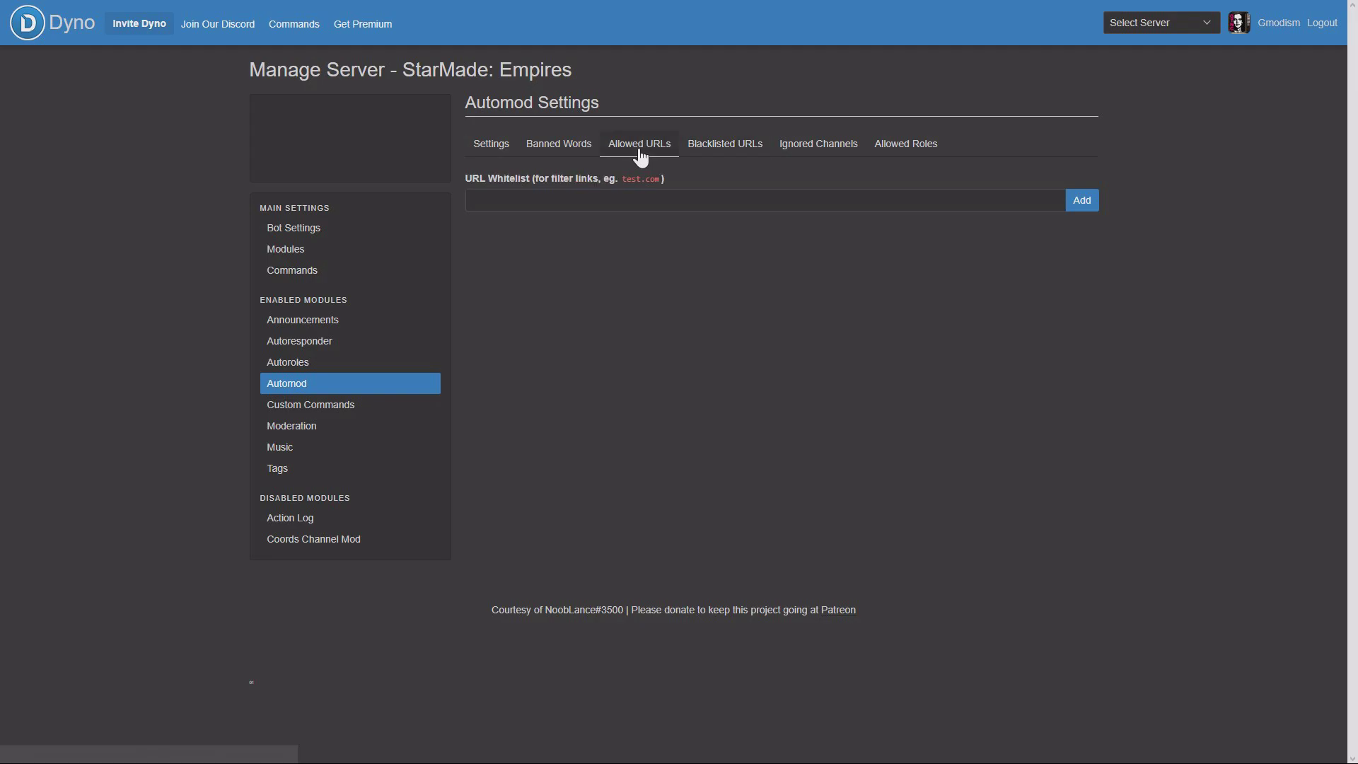
pyautogui.click(596, 148)
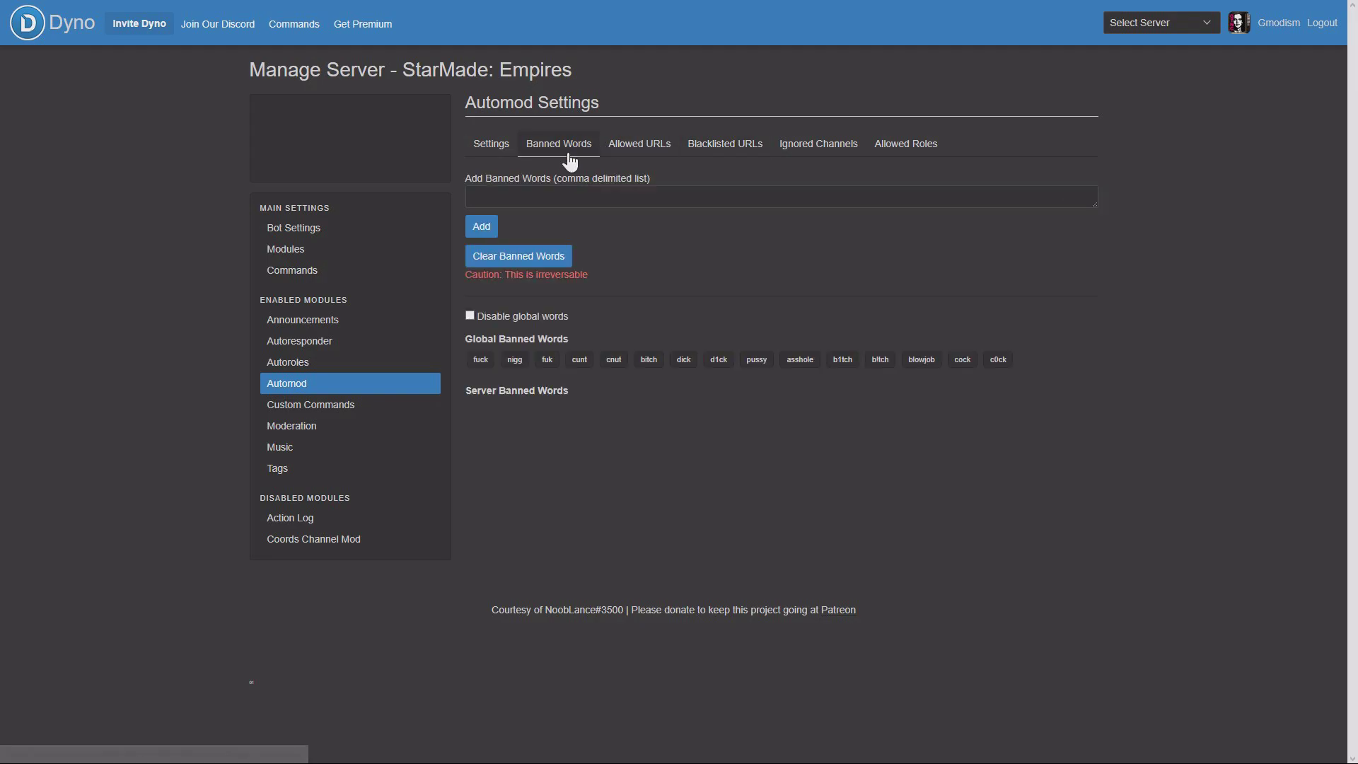
pyautogui.click(505, 154)
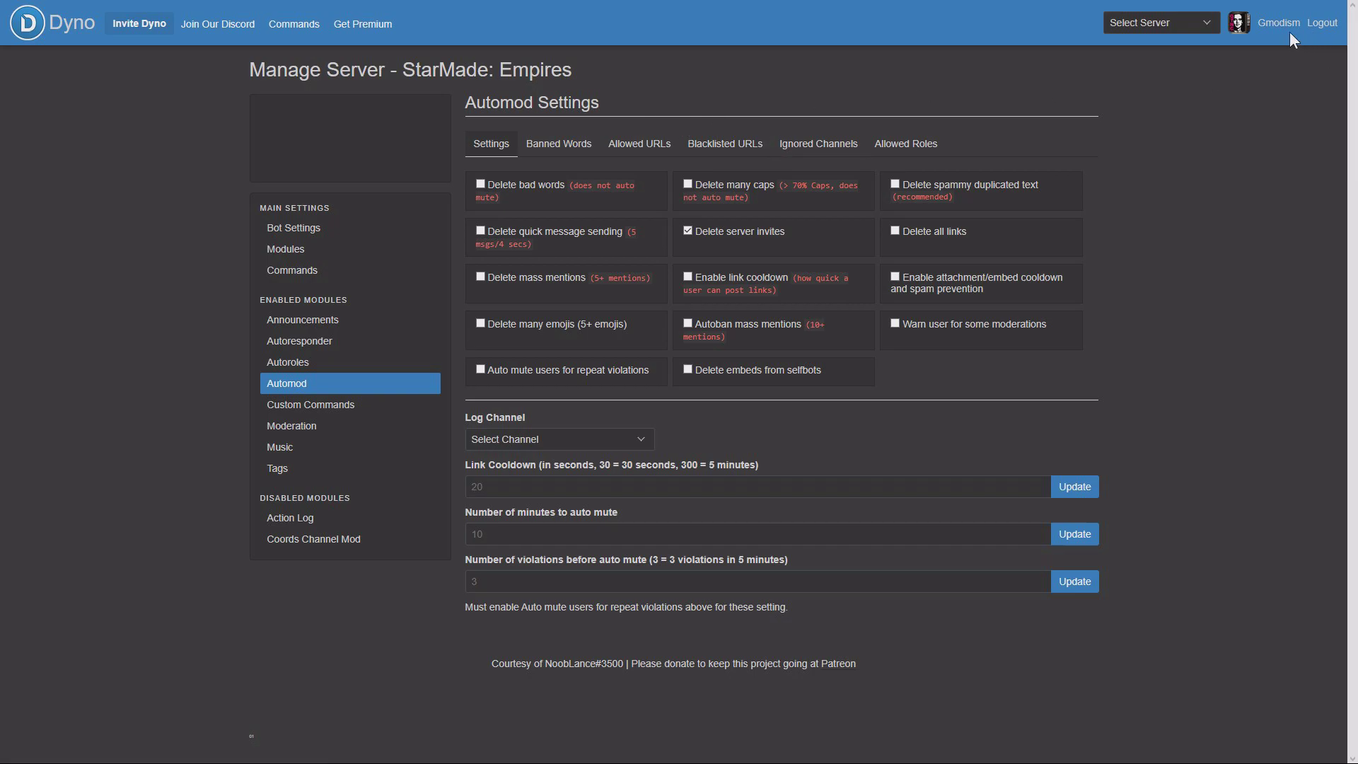
# Return to the bot settings, leave full screen and minimize the browser to bring the Discord window into view.
pyautogui.click(313, 227)
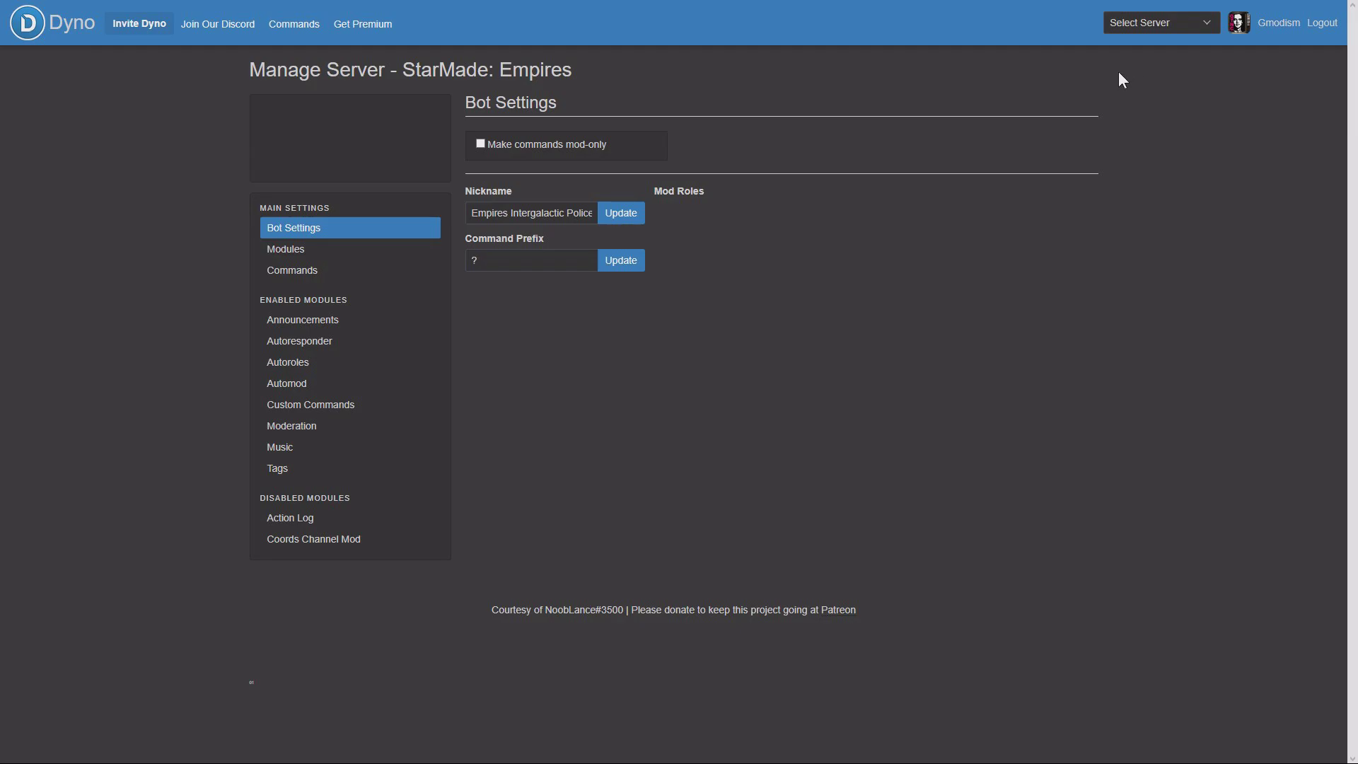
pyautogui.press('F11')
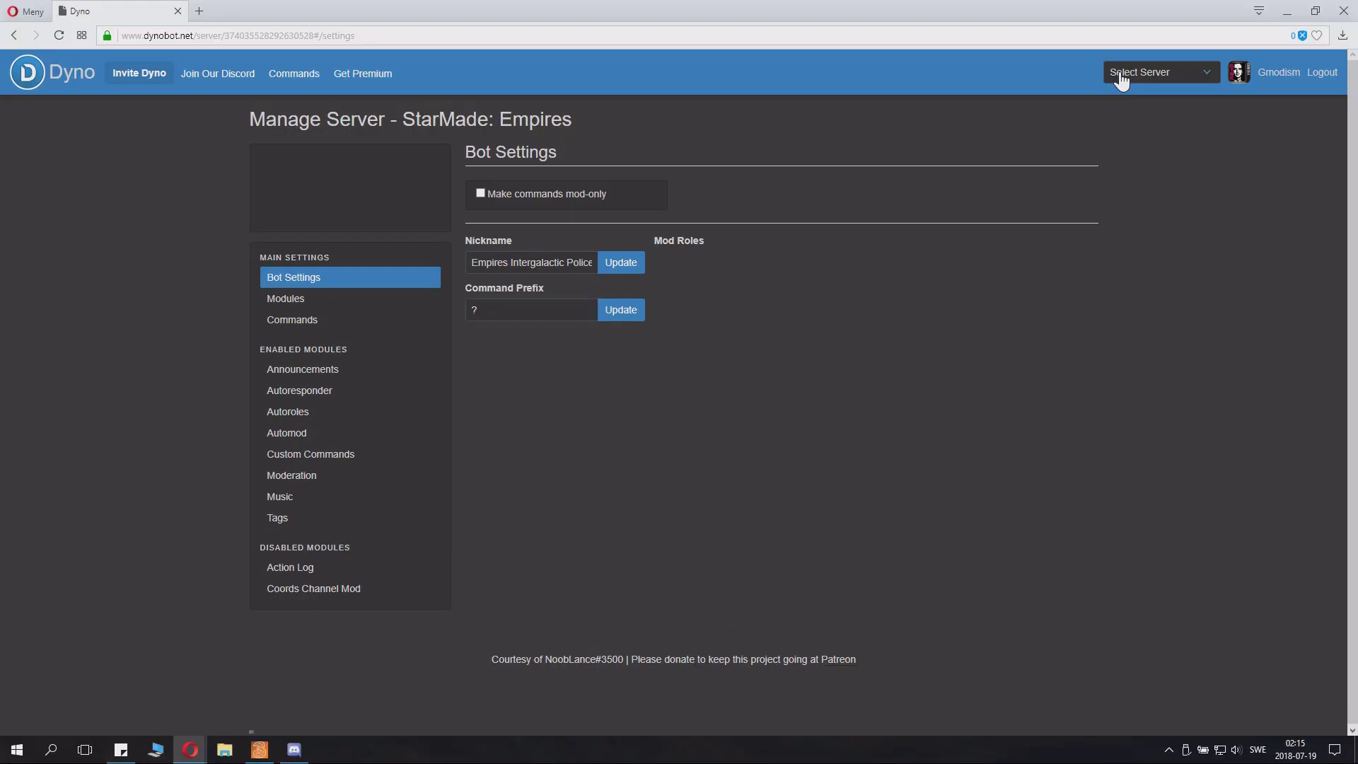
pyautogui.click(1287, 11)
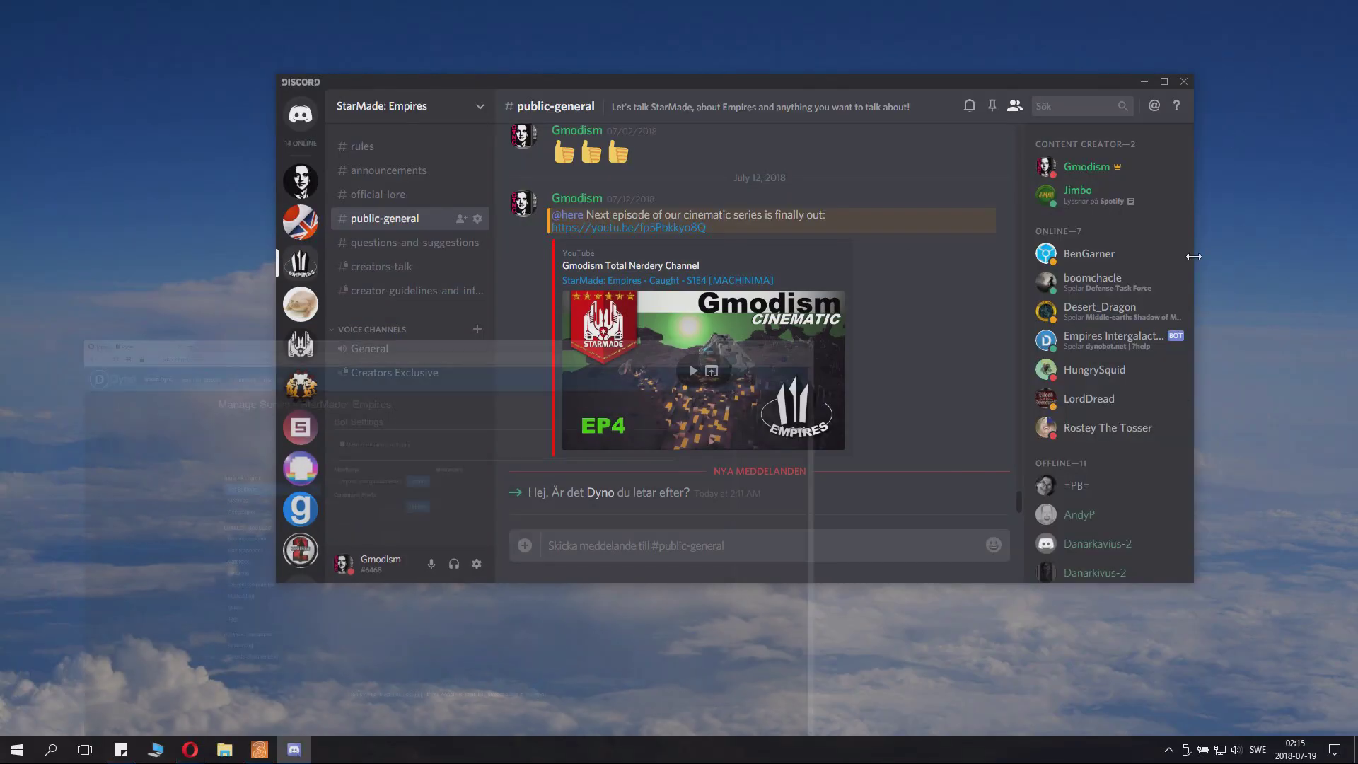